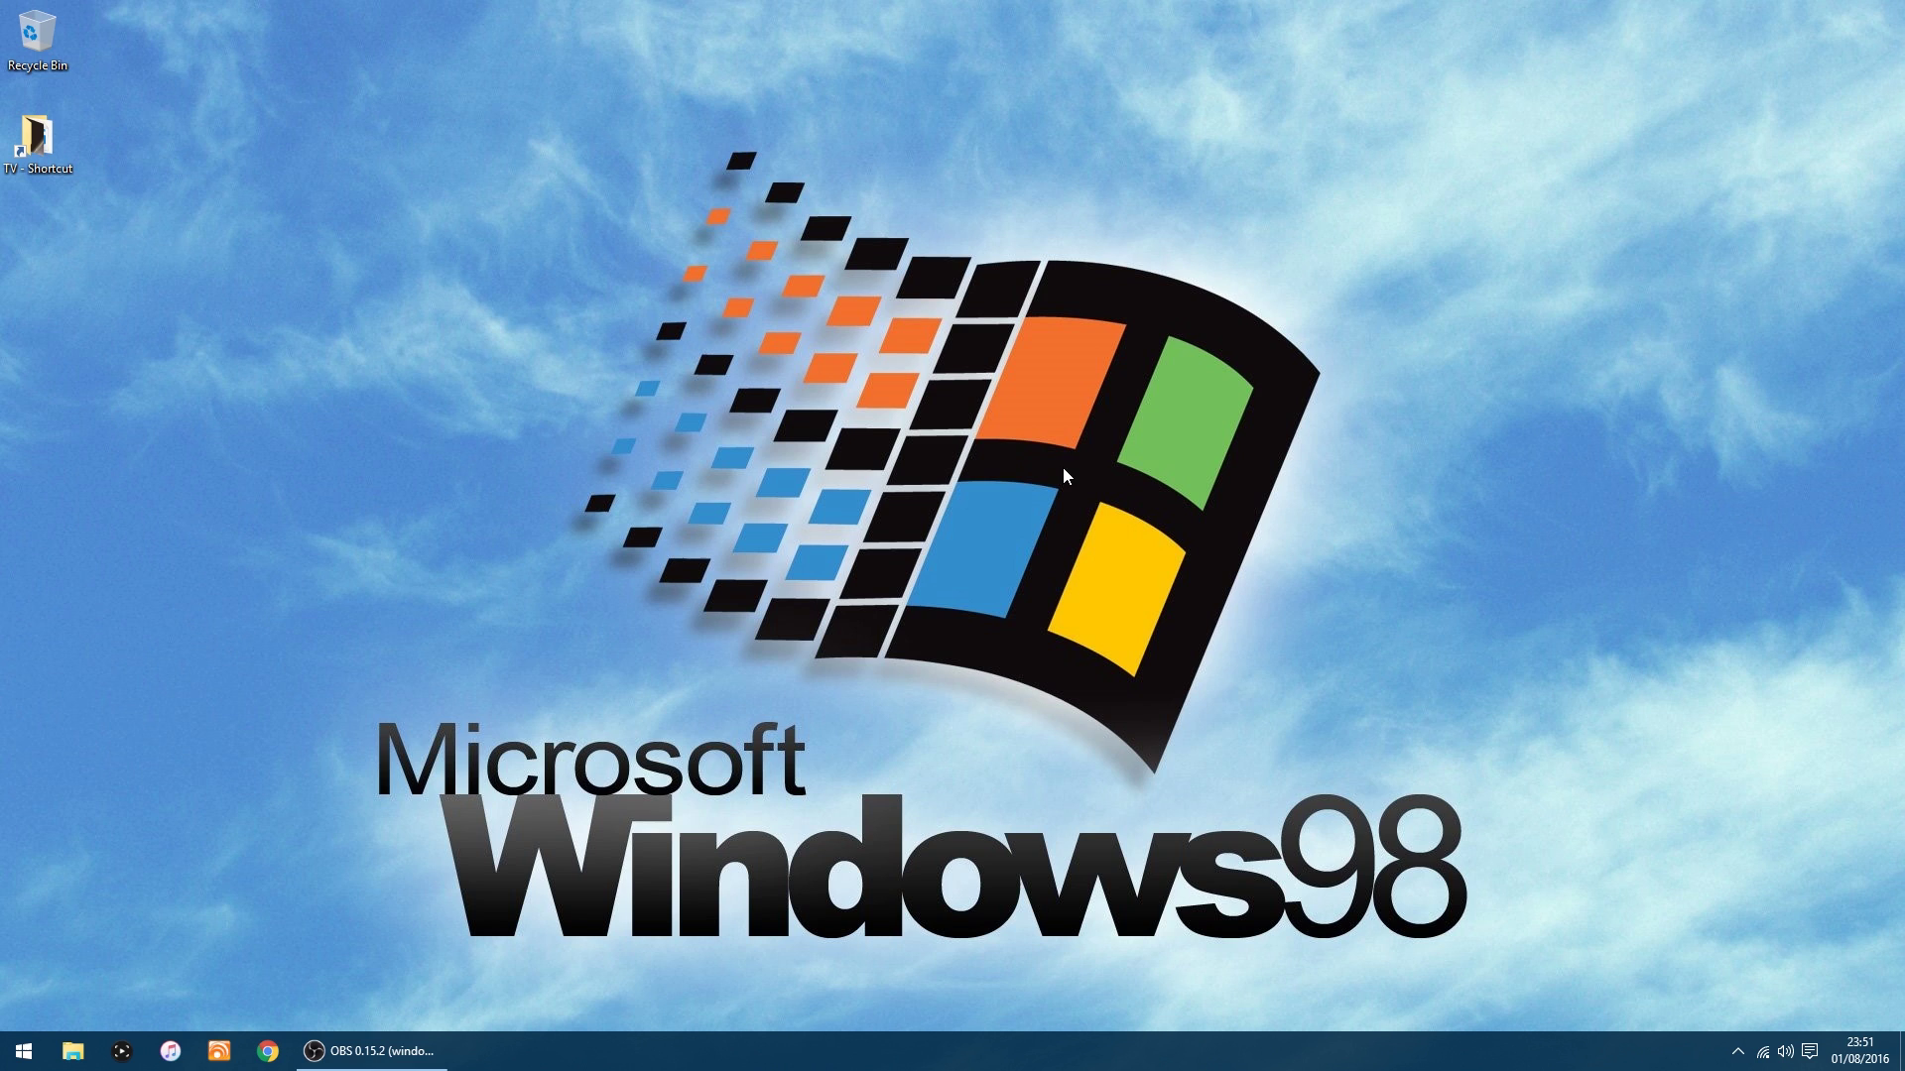
Show the Downloads folder with the AviSynth, LAV Filters and MeGUI 30fps to 60fps installers
click(72, 1053)
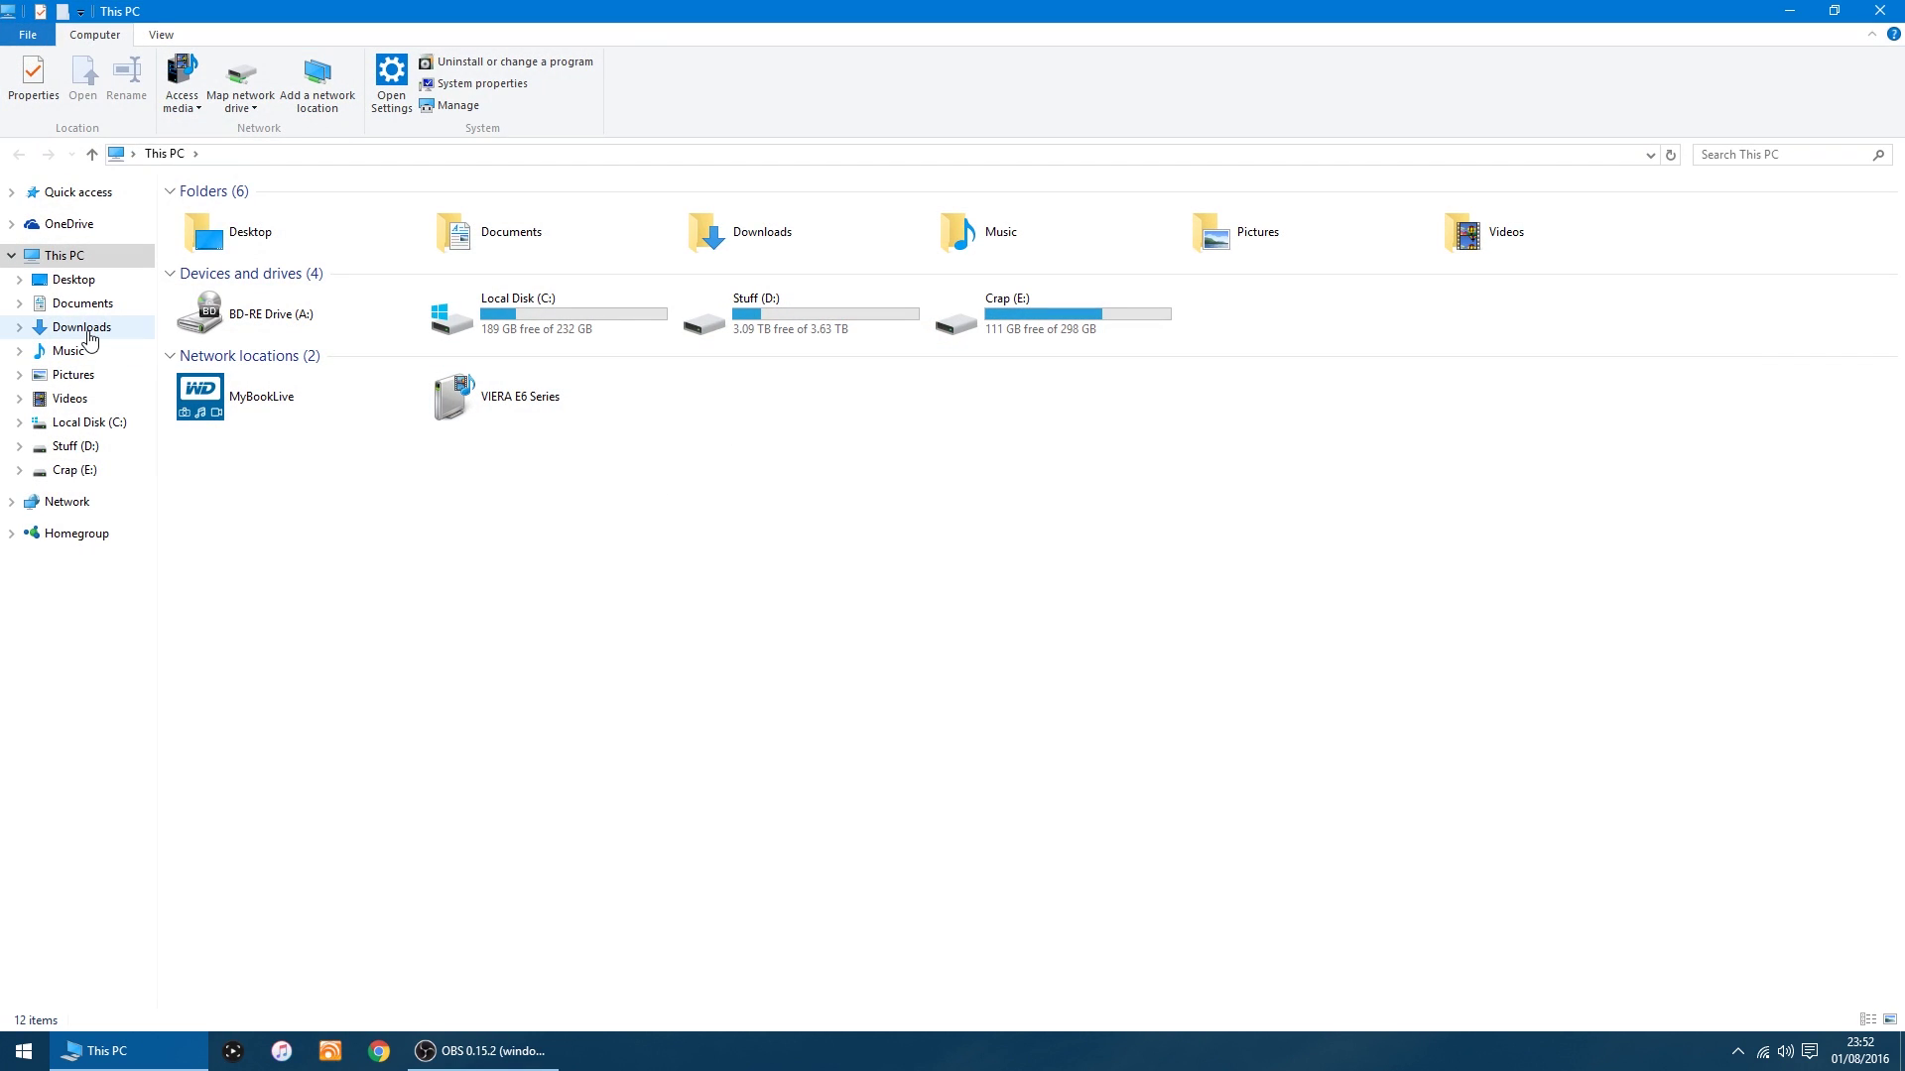
click(88, 335)
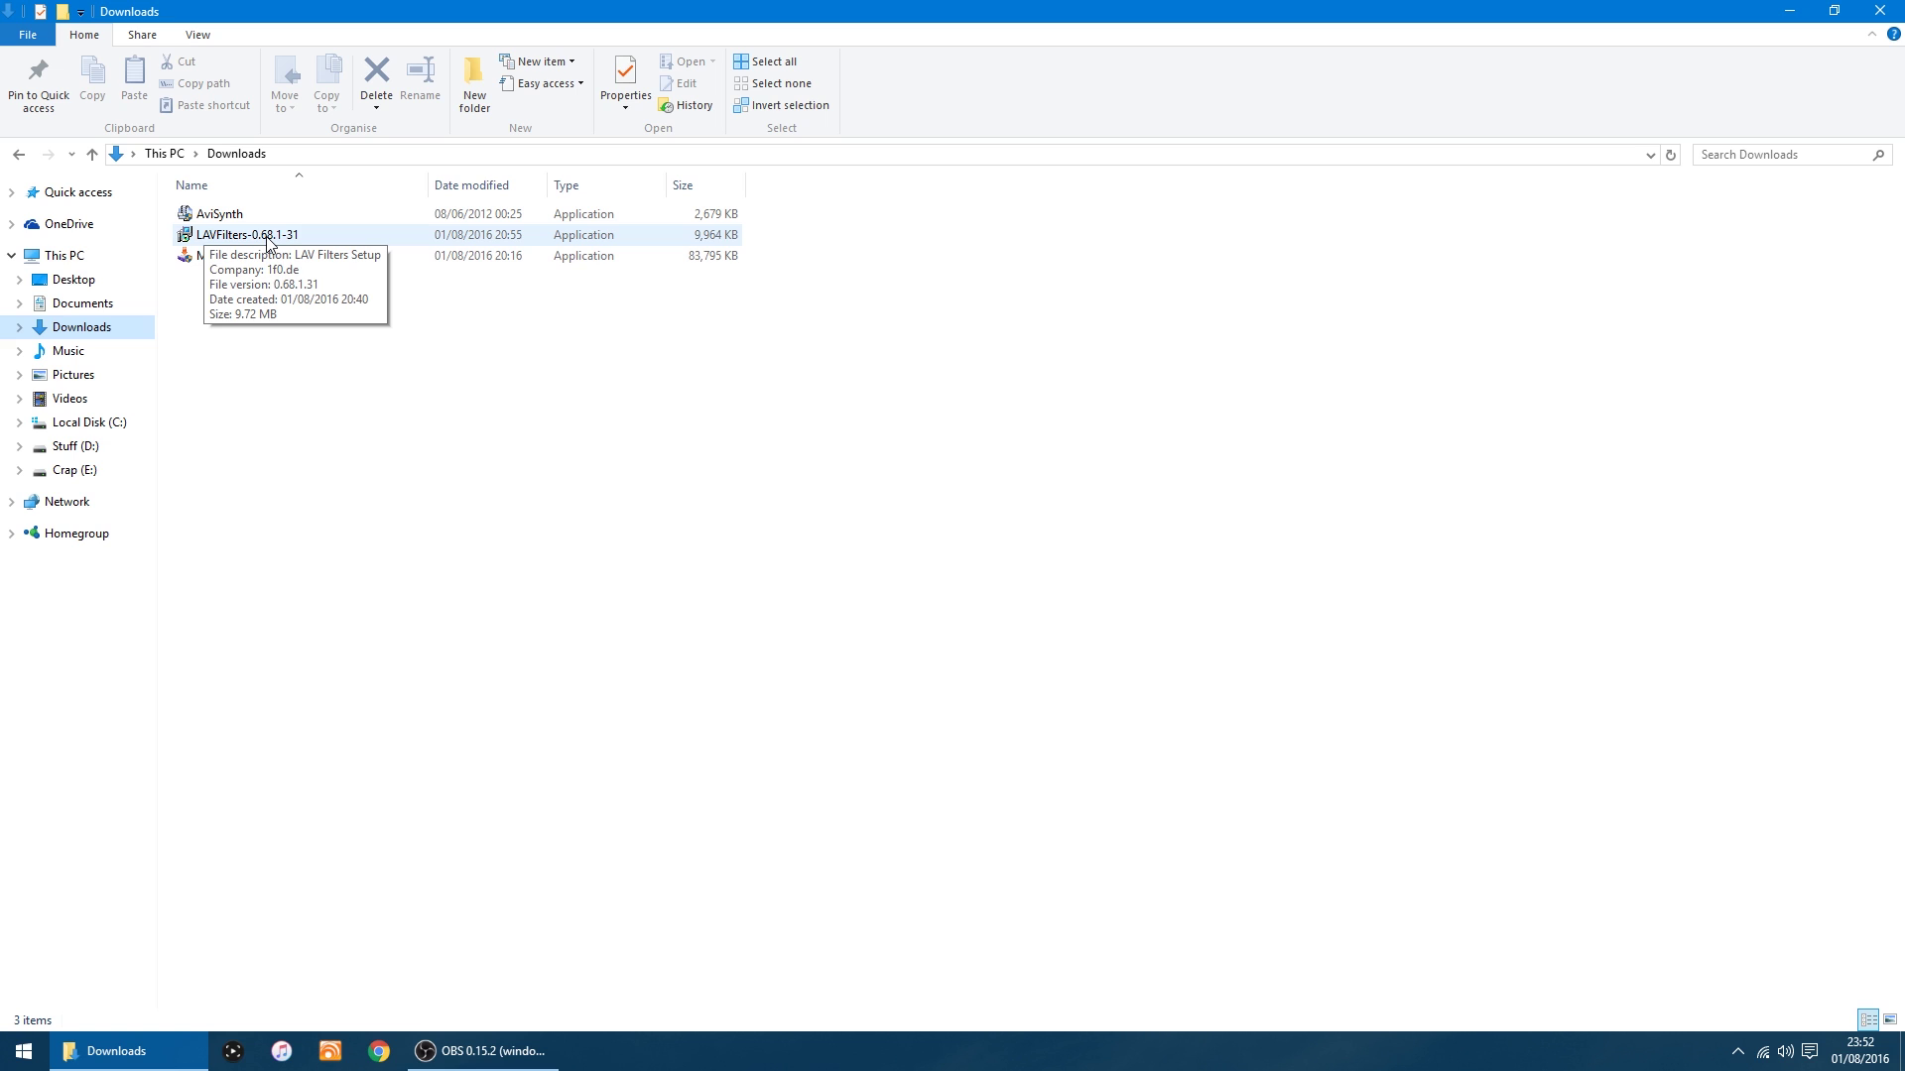
Install AviSynth 2.6.0 MT with its default components and location, then close the installer
double_click(219, 214)
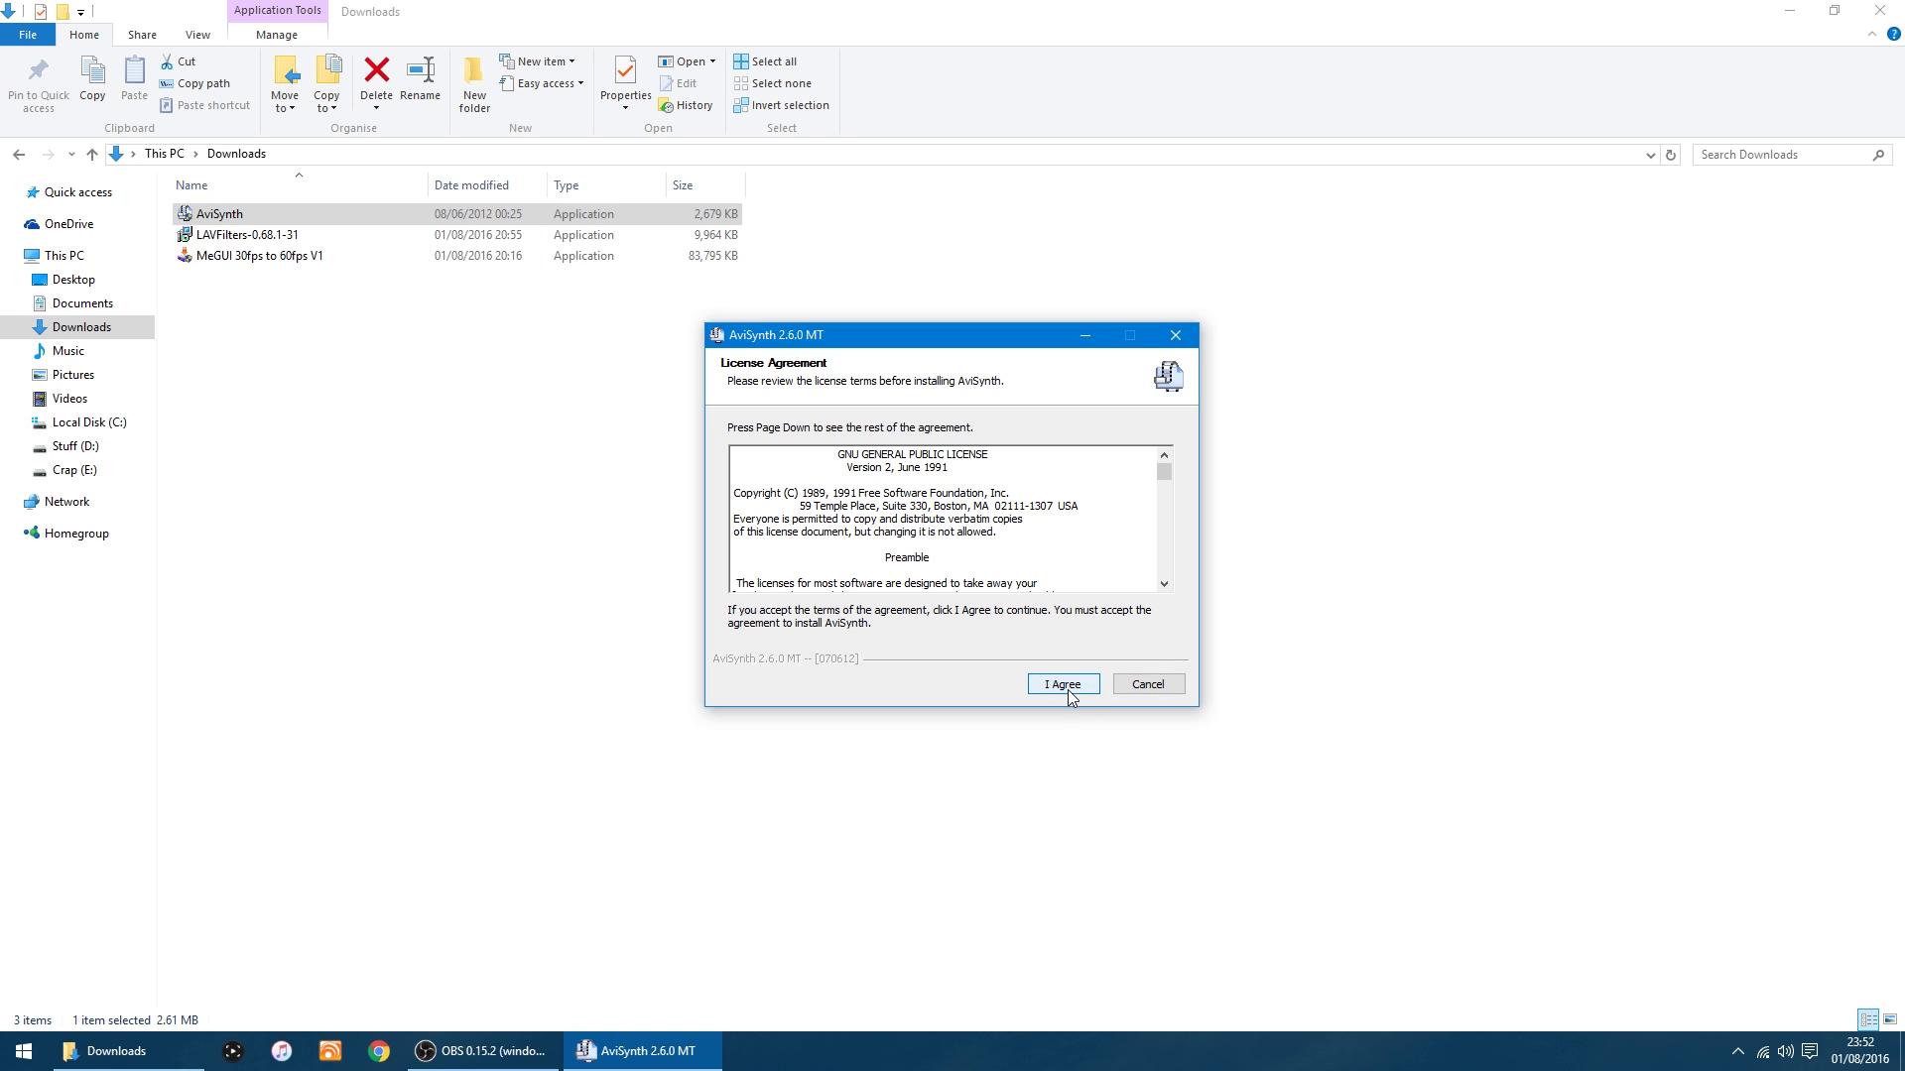
click(1068, 689)
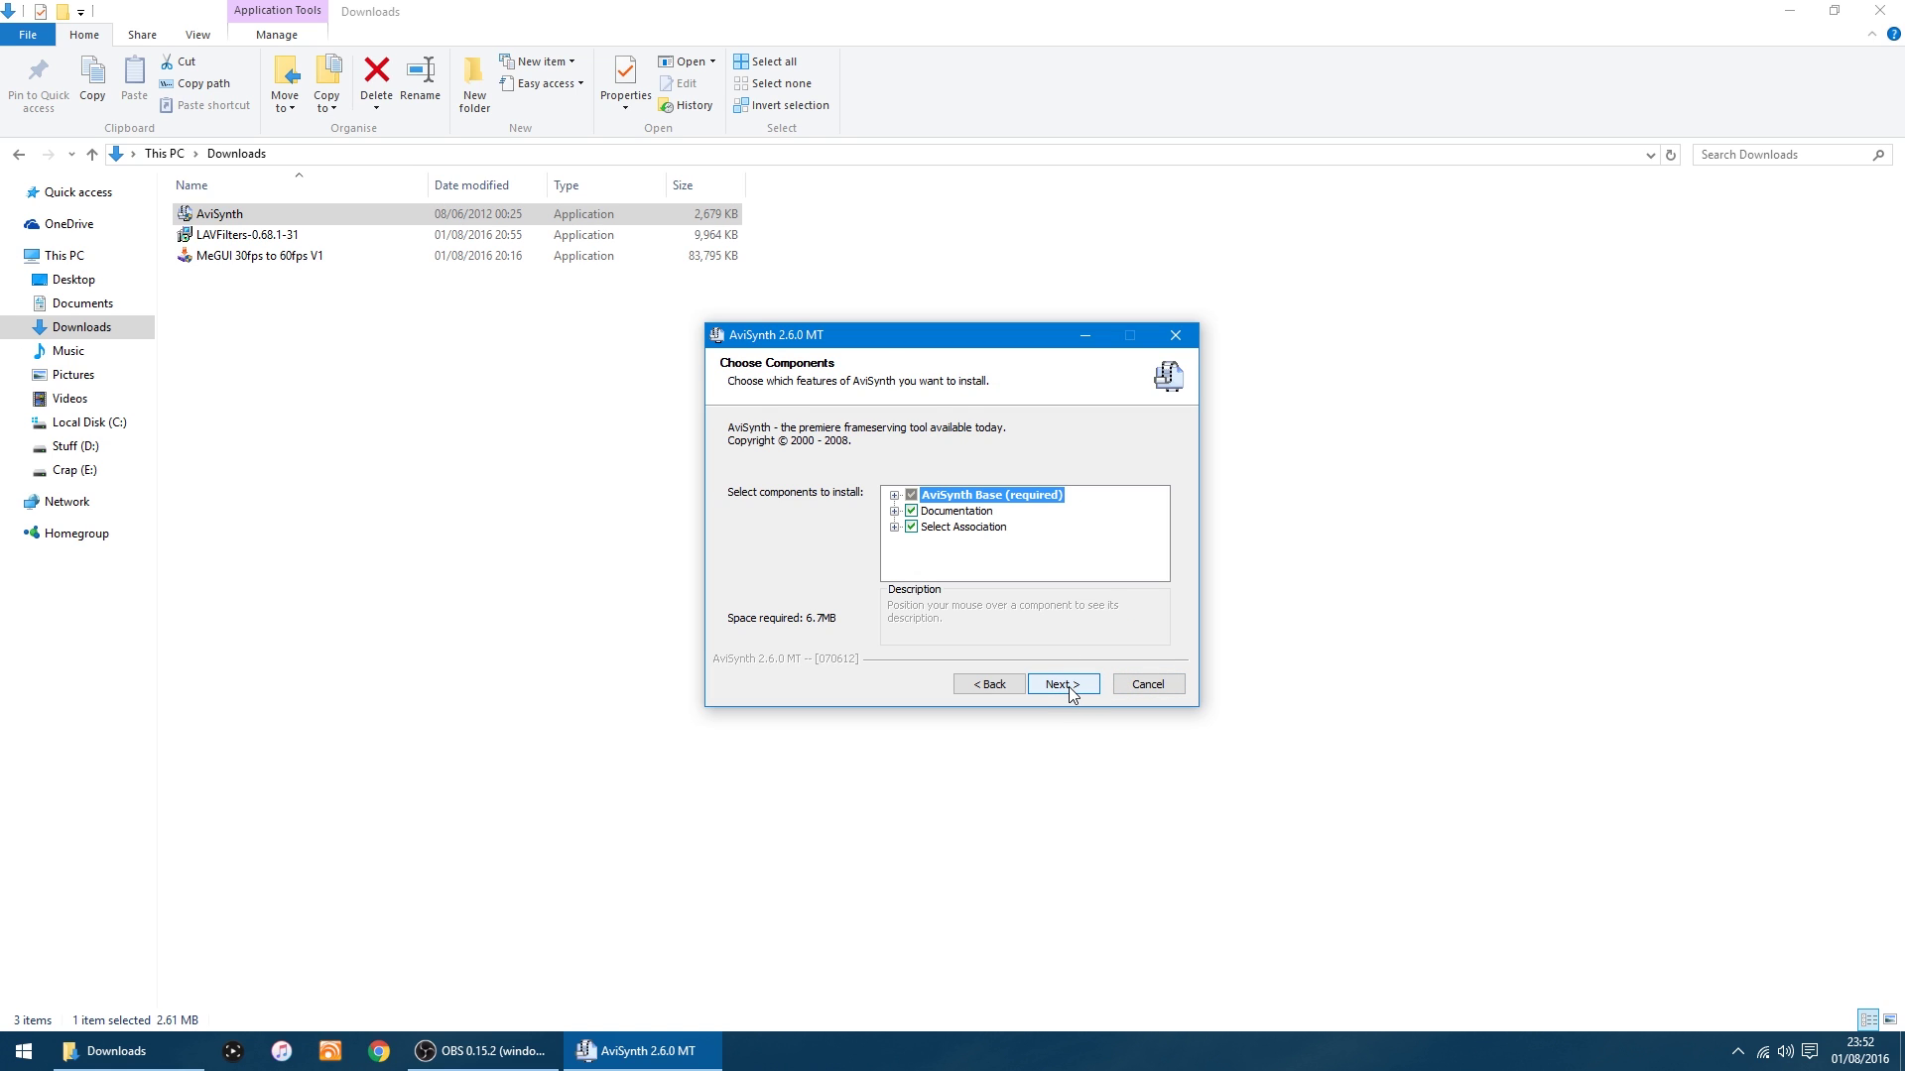
click(1064, 684)
click(1066, 686)
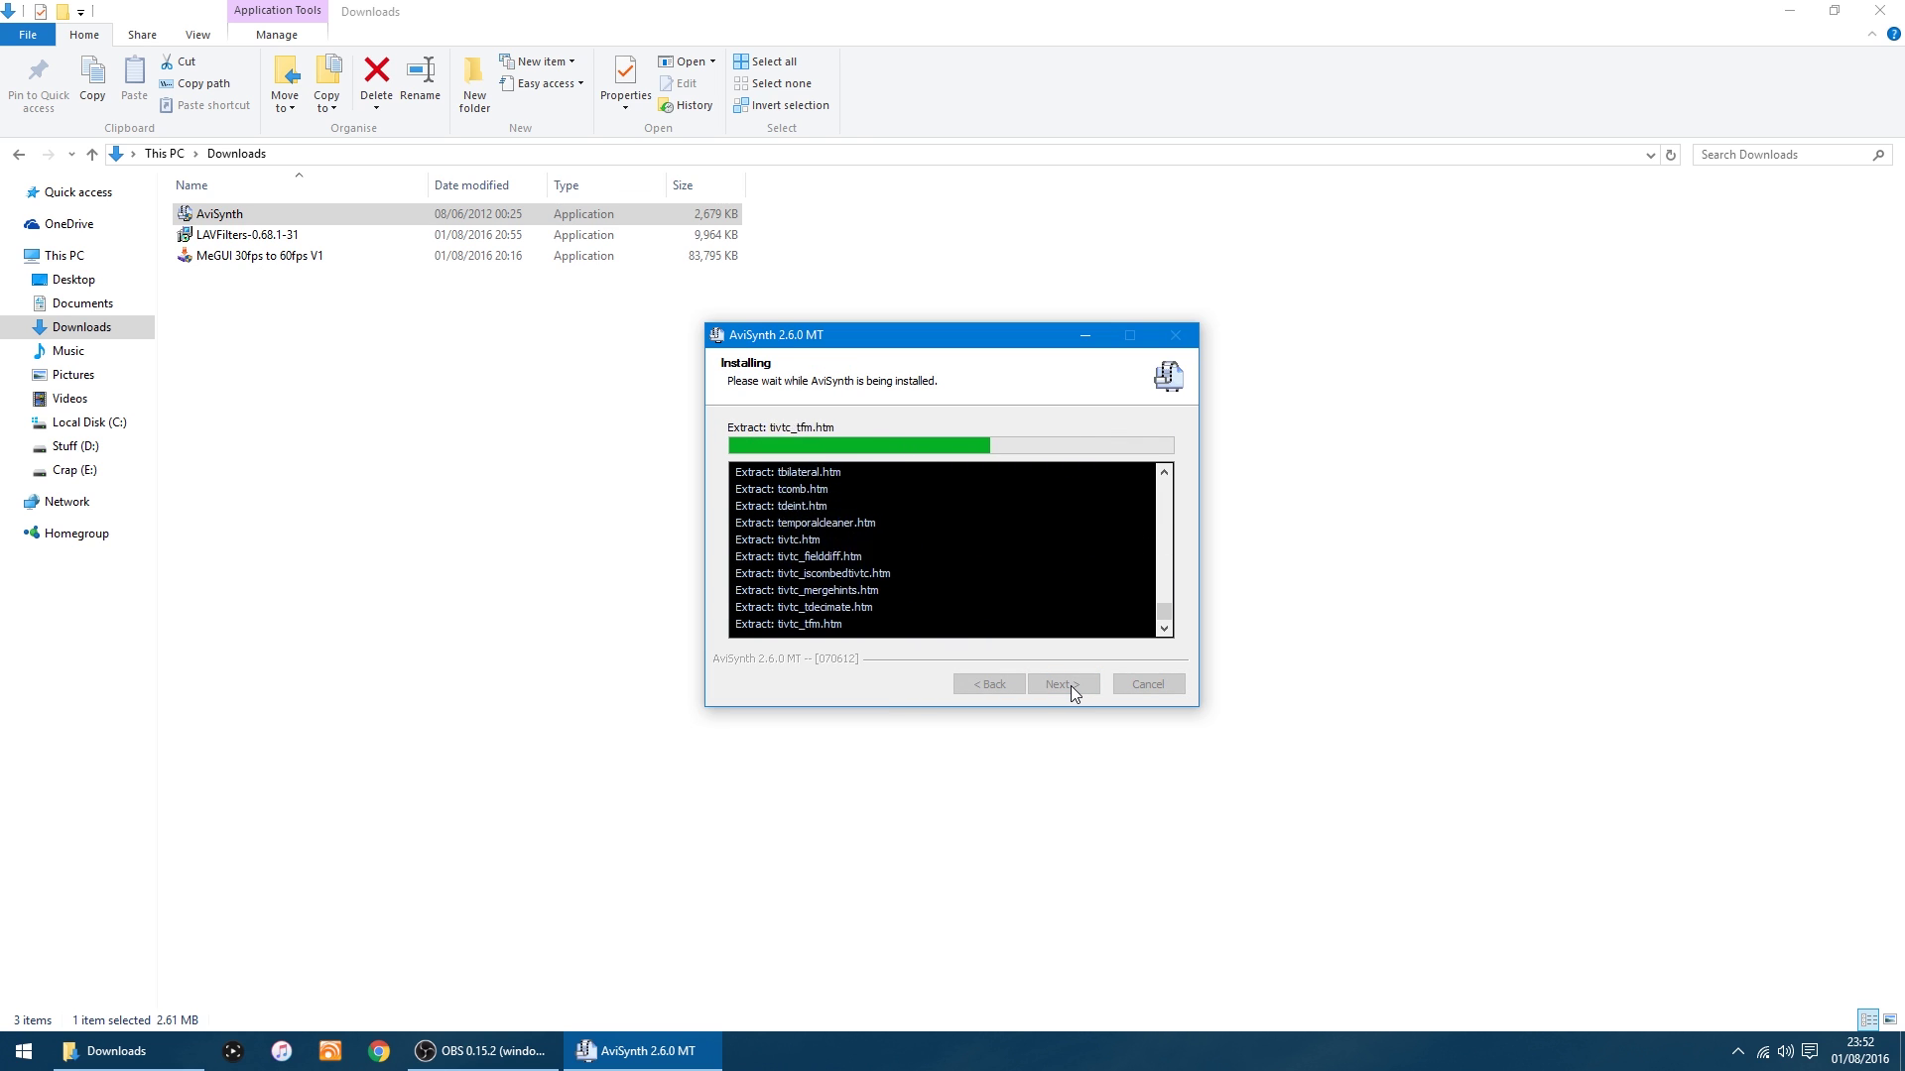
click(1062, 685)
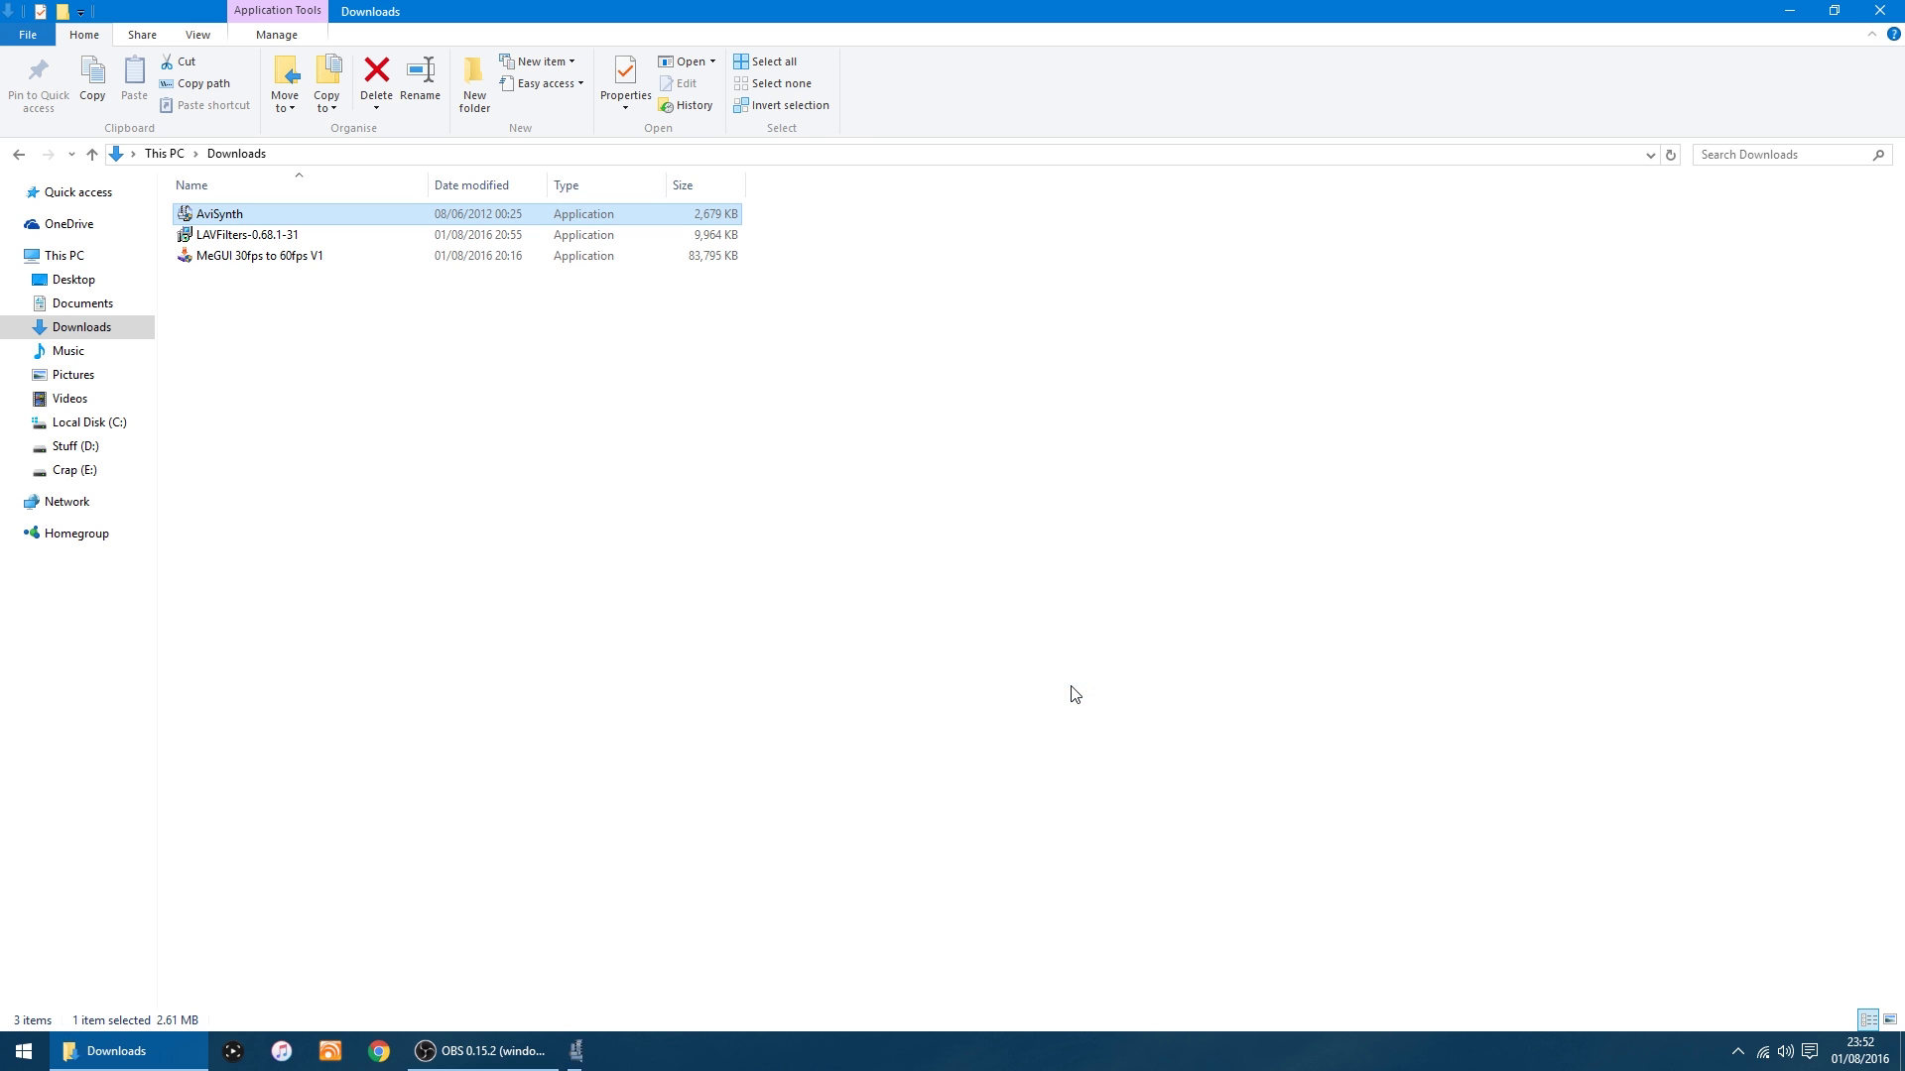
Install LAVFilters-0.68.1-31 keeping default components, tasks and all splitter formats
click(327, 345)
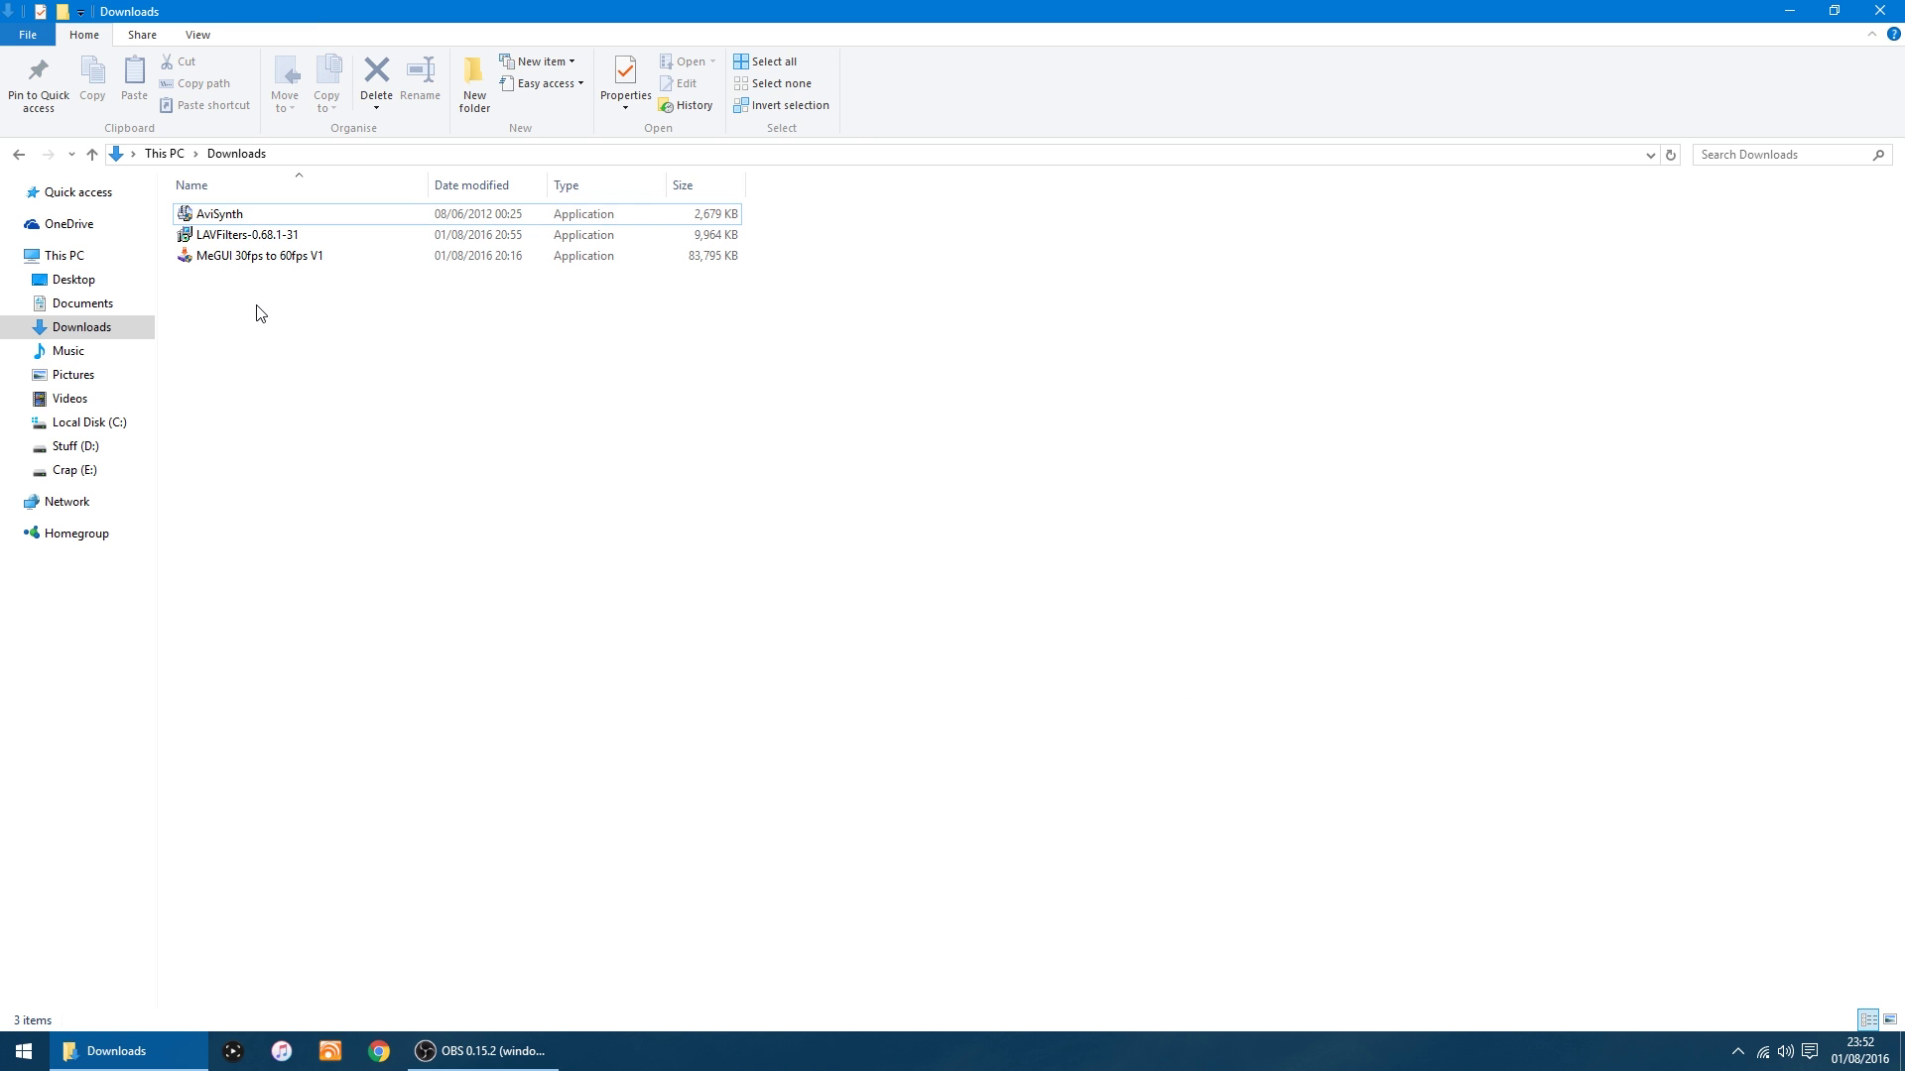
double_click(218, 241)
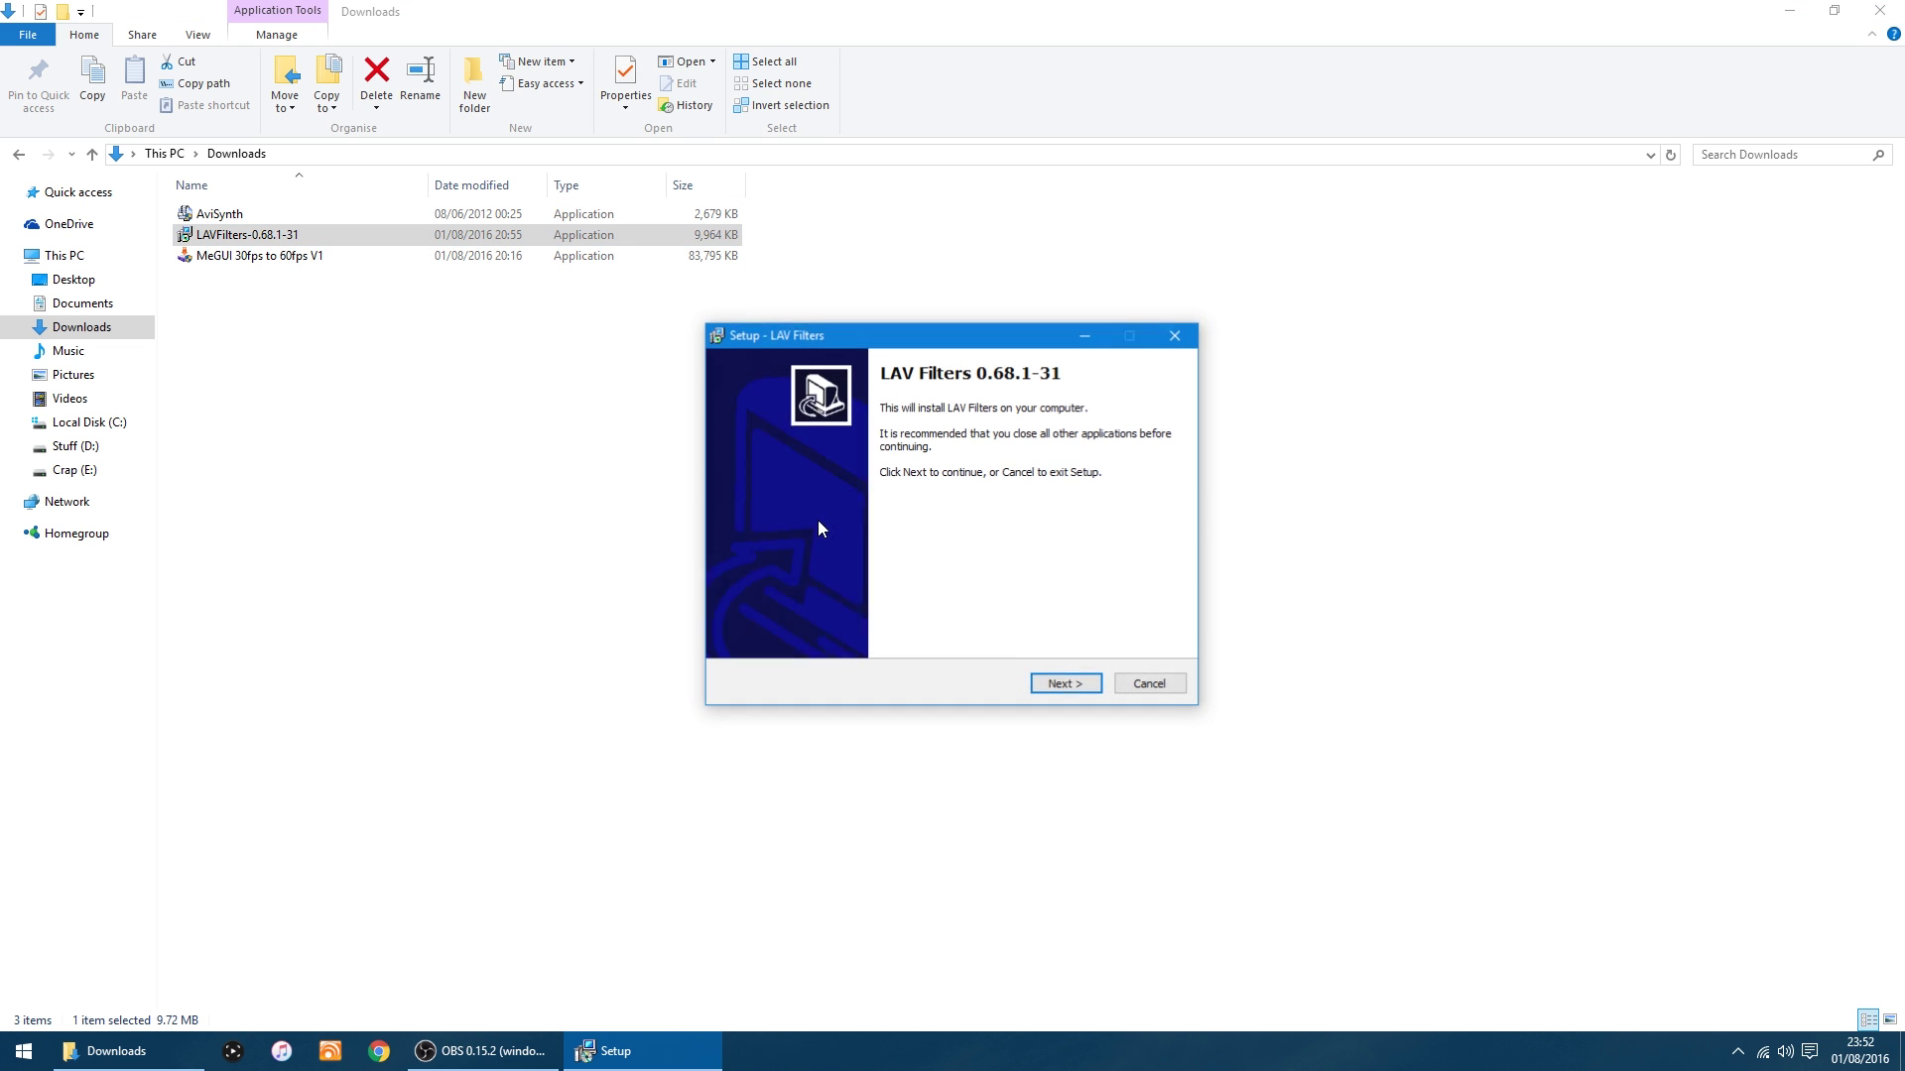
click(1057, 689)
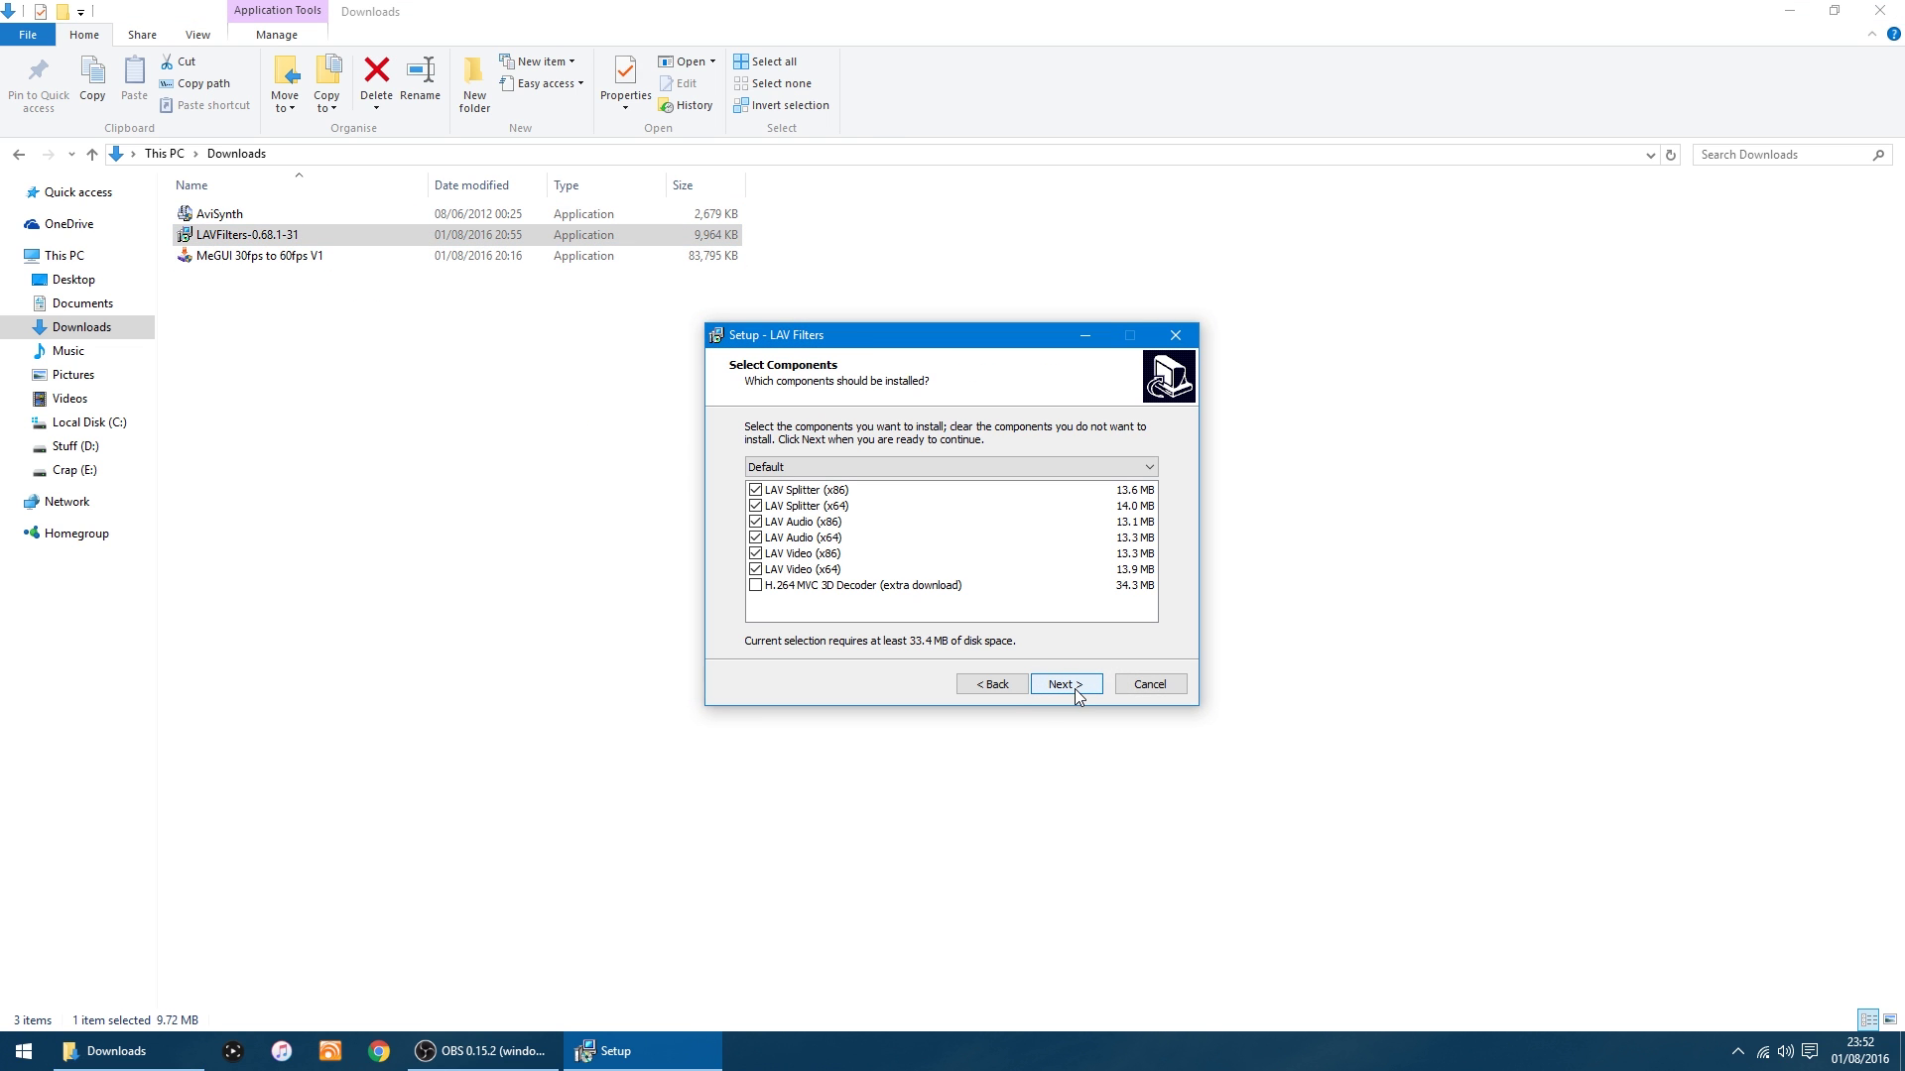
click(1078, 696)
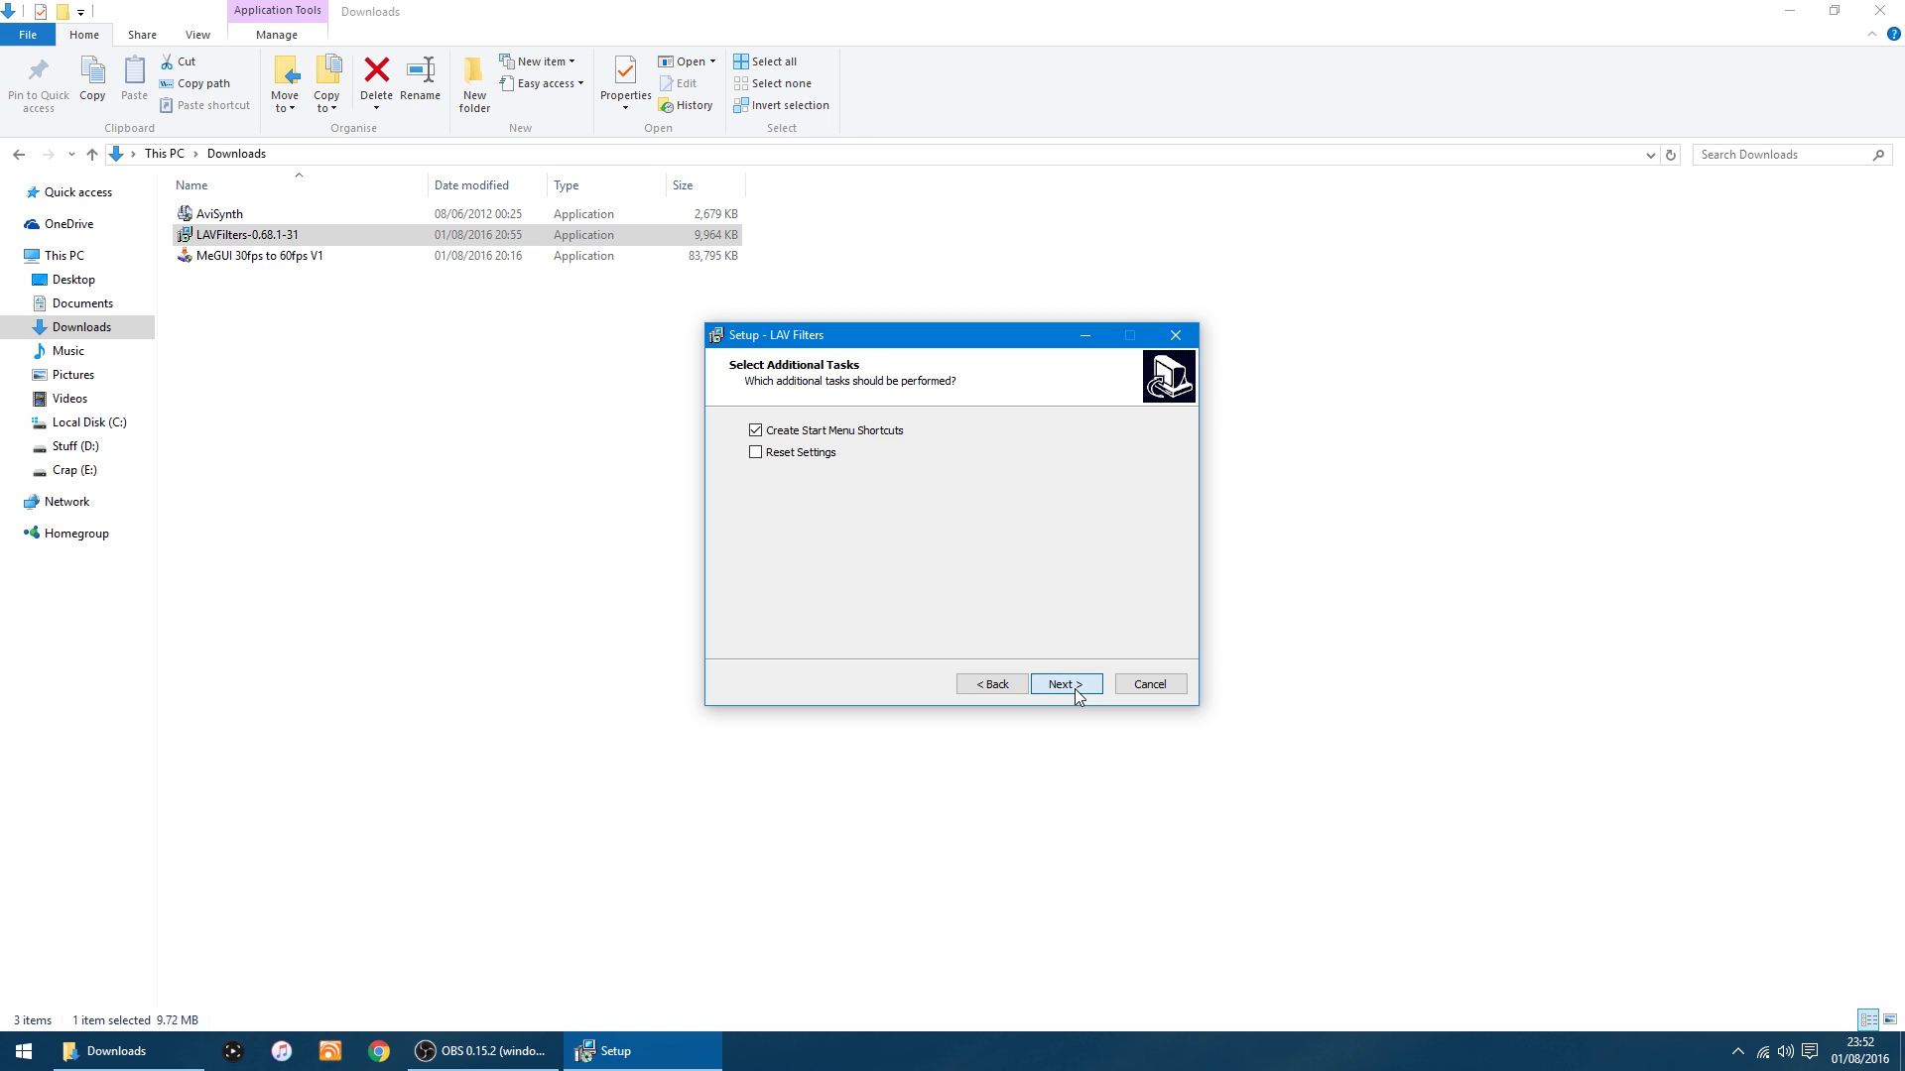
click(1079, 696)
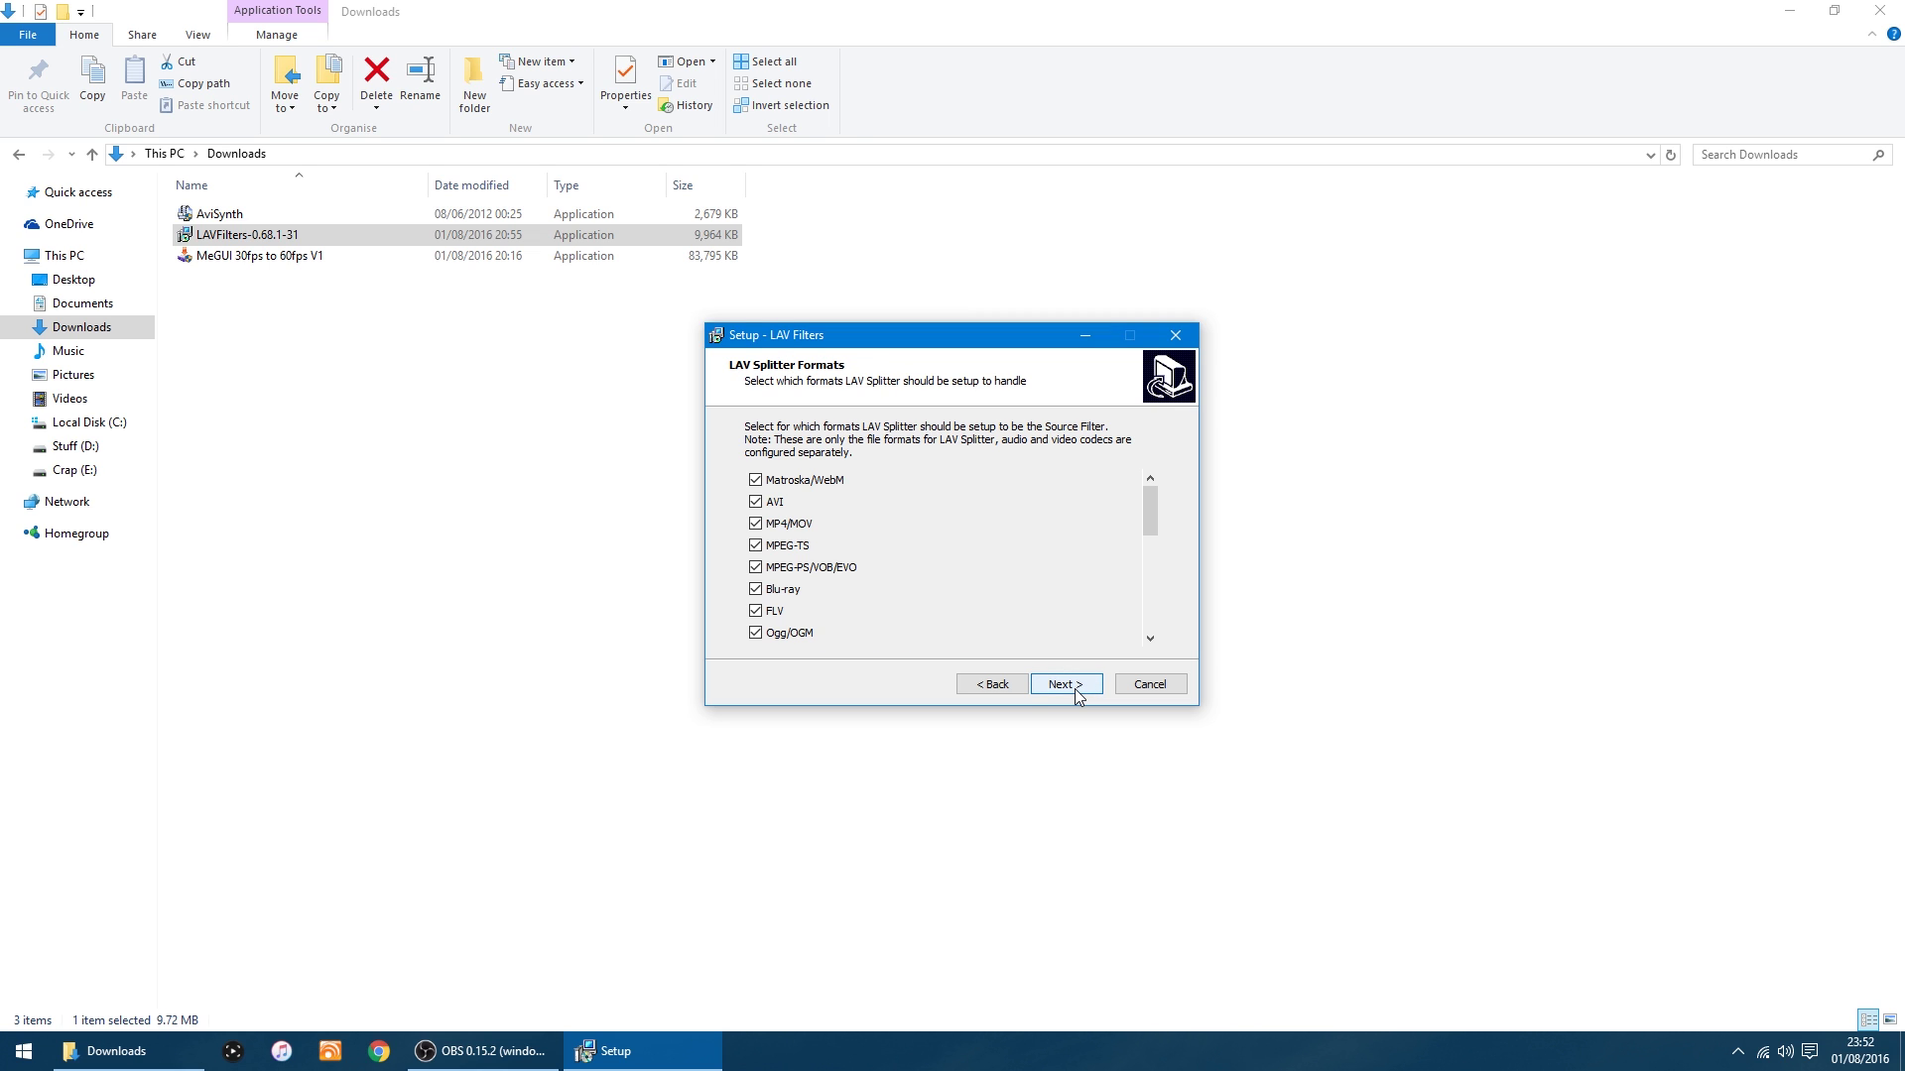
click(1078, 696)
click(1079, 697)
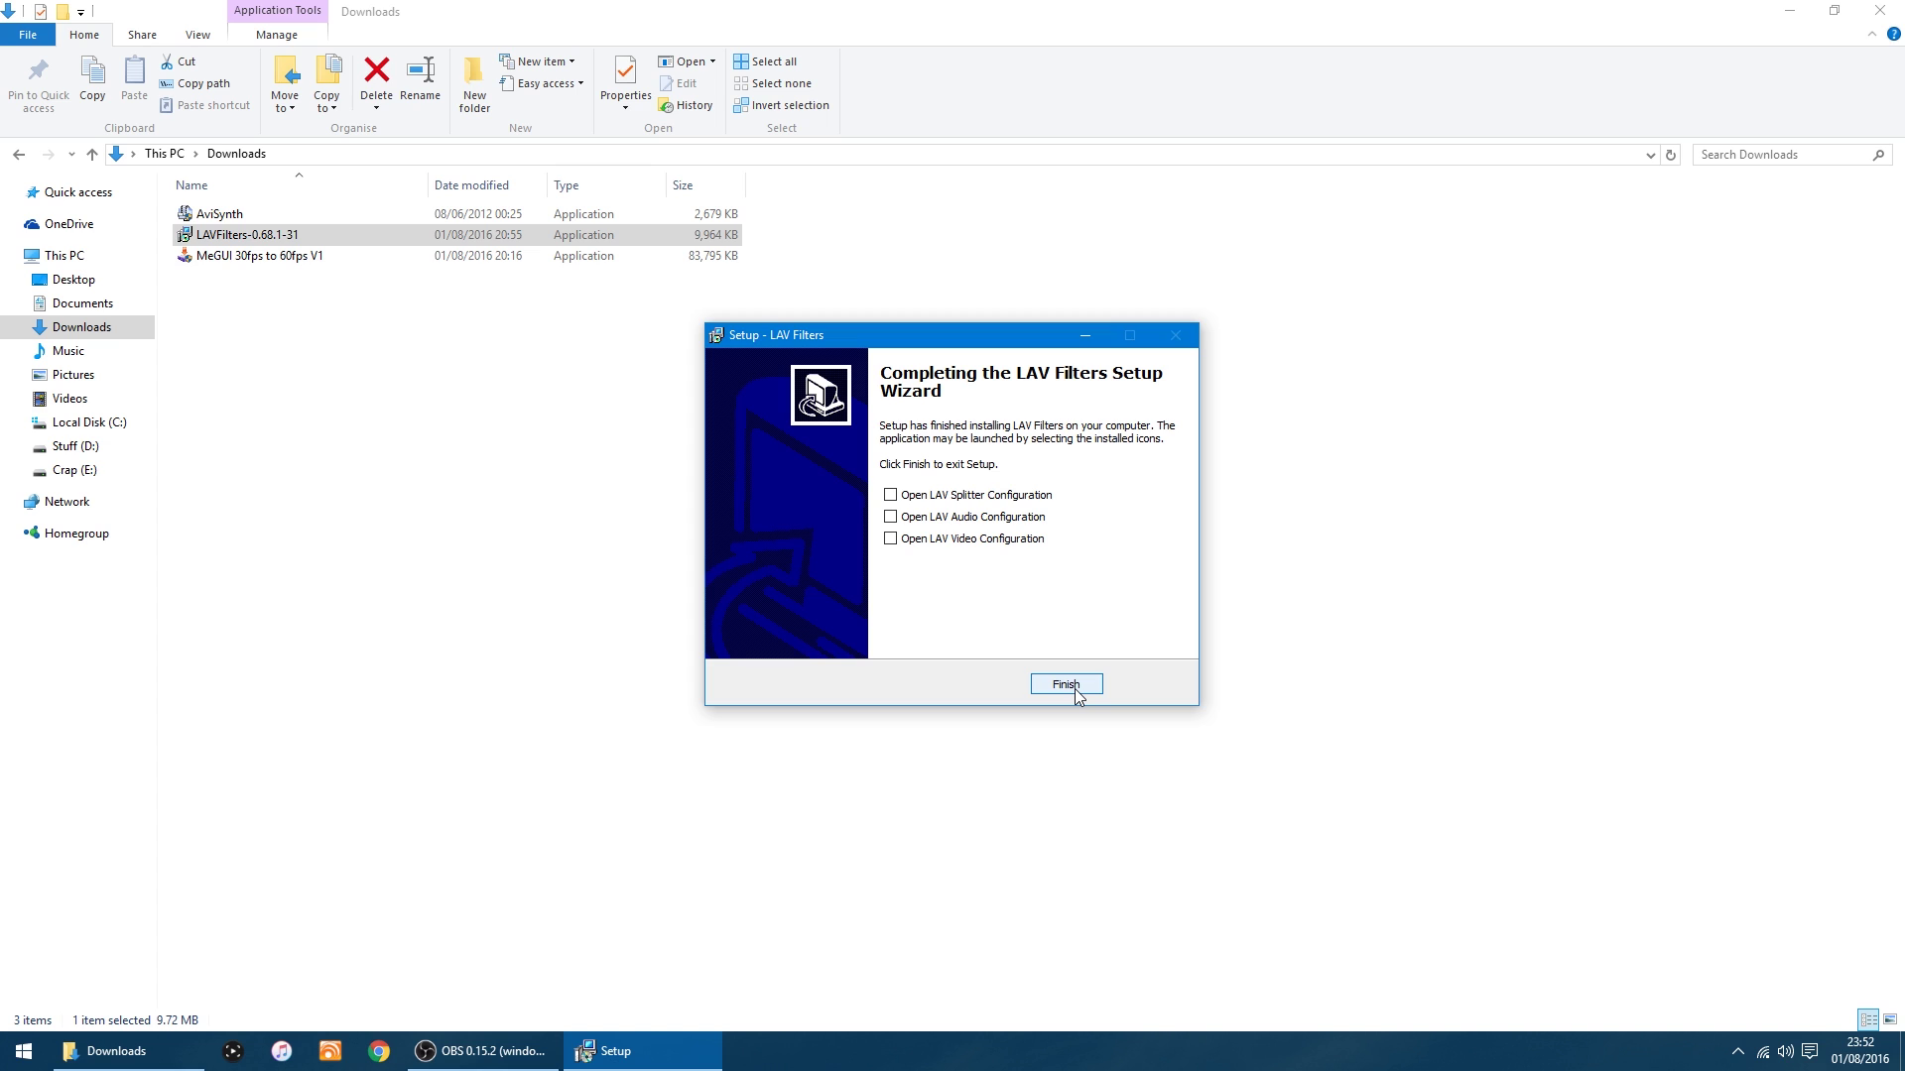
click(1065, 684)
click(261, 313)
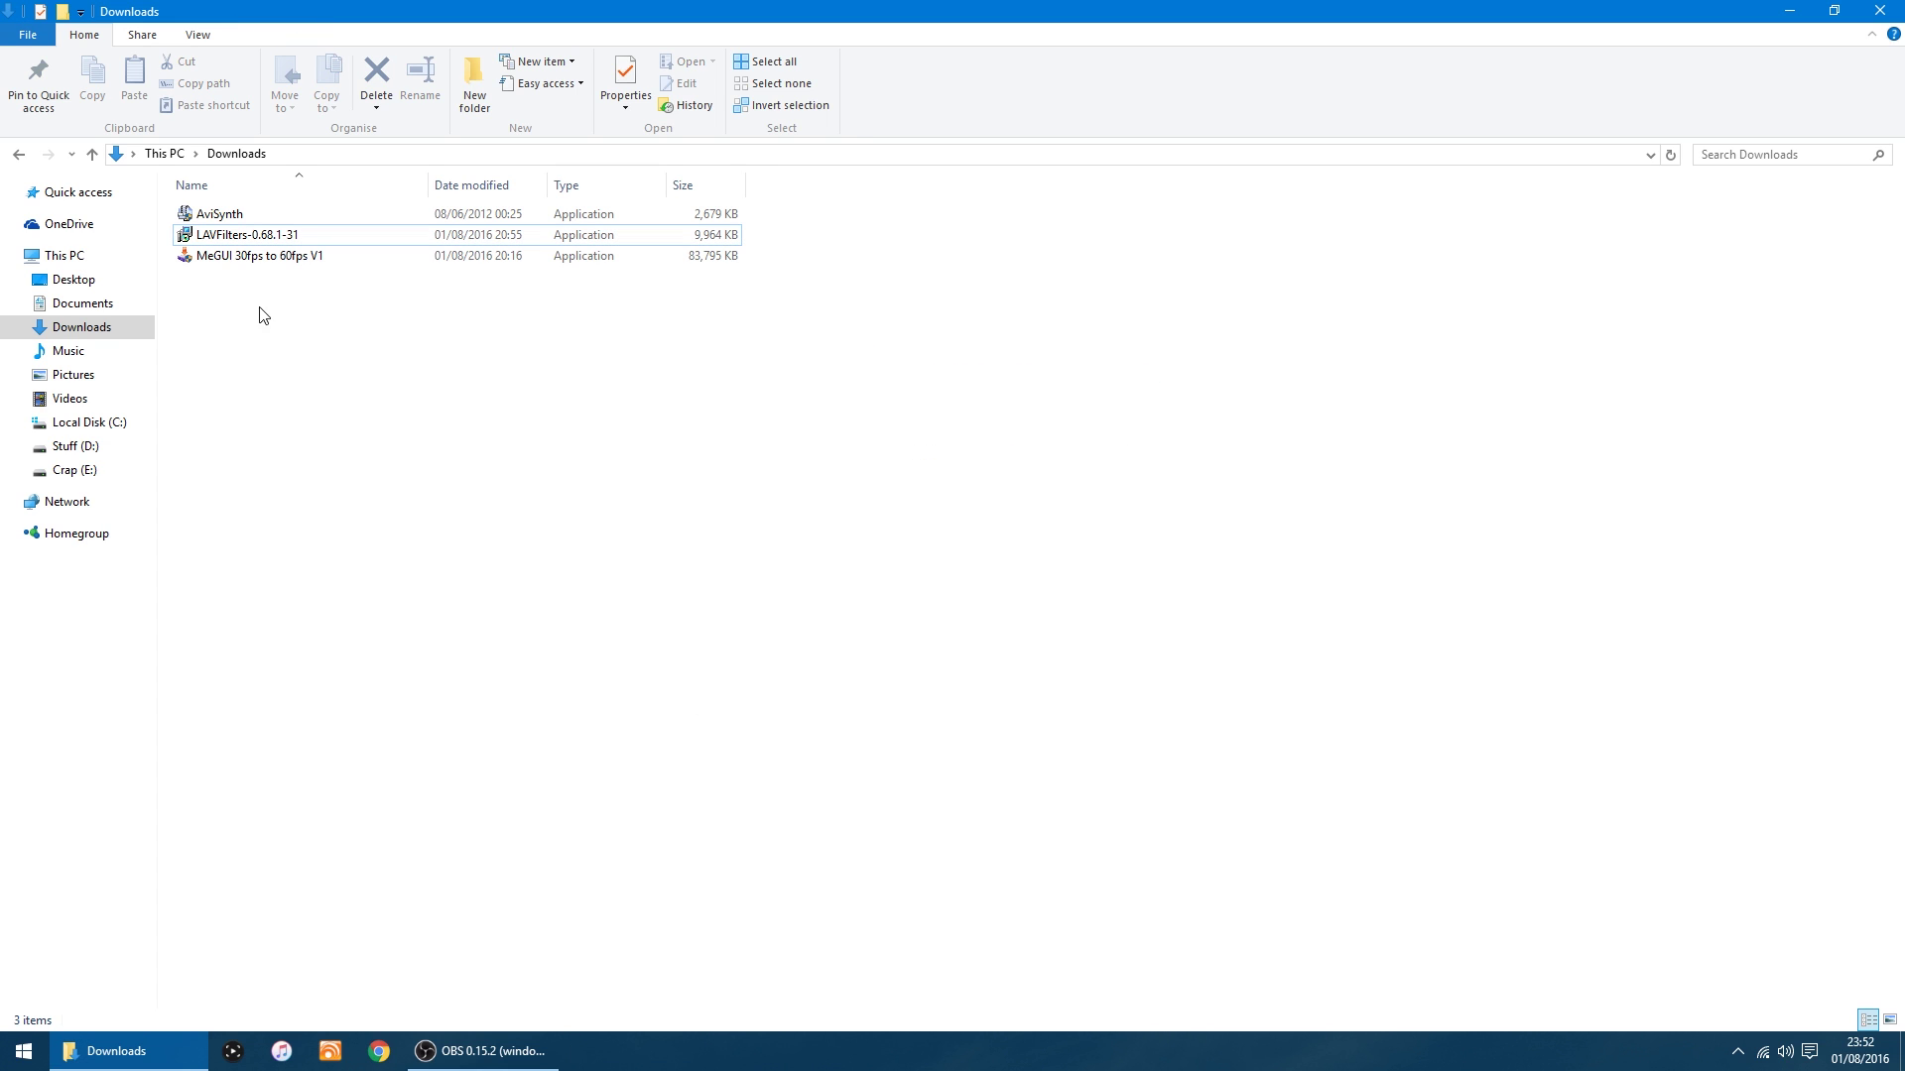
Launch the MeGUI 30fps to 60fps V1 installer and agree to its license terms
double_click(234, 260)
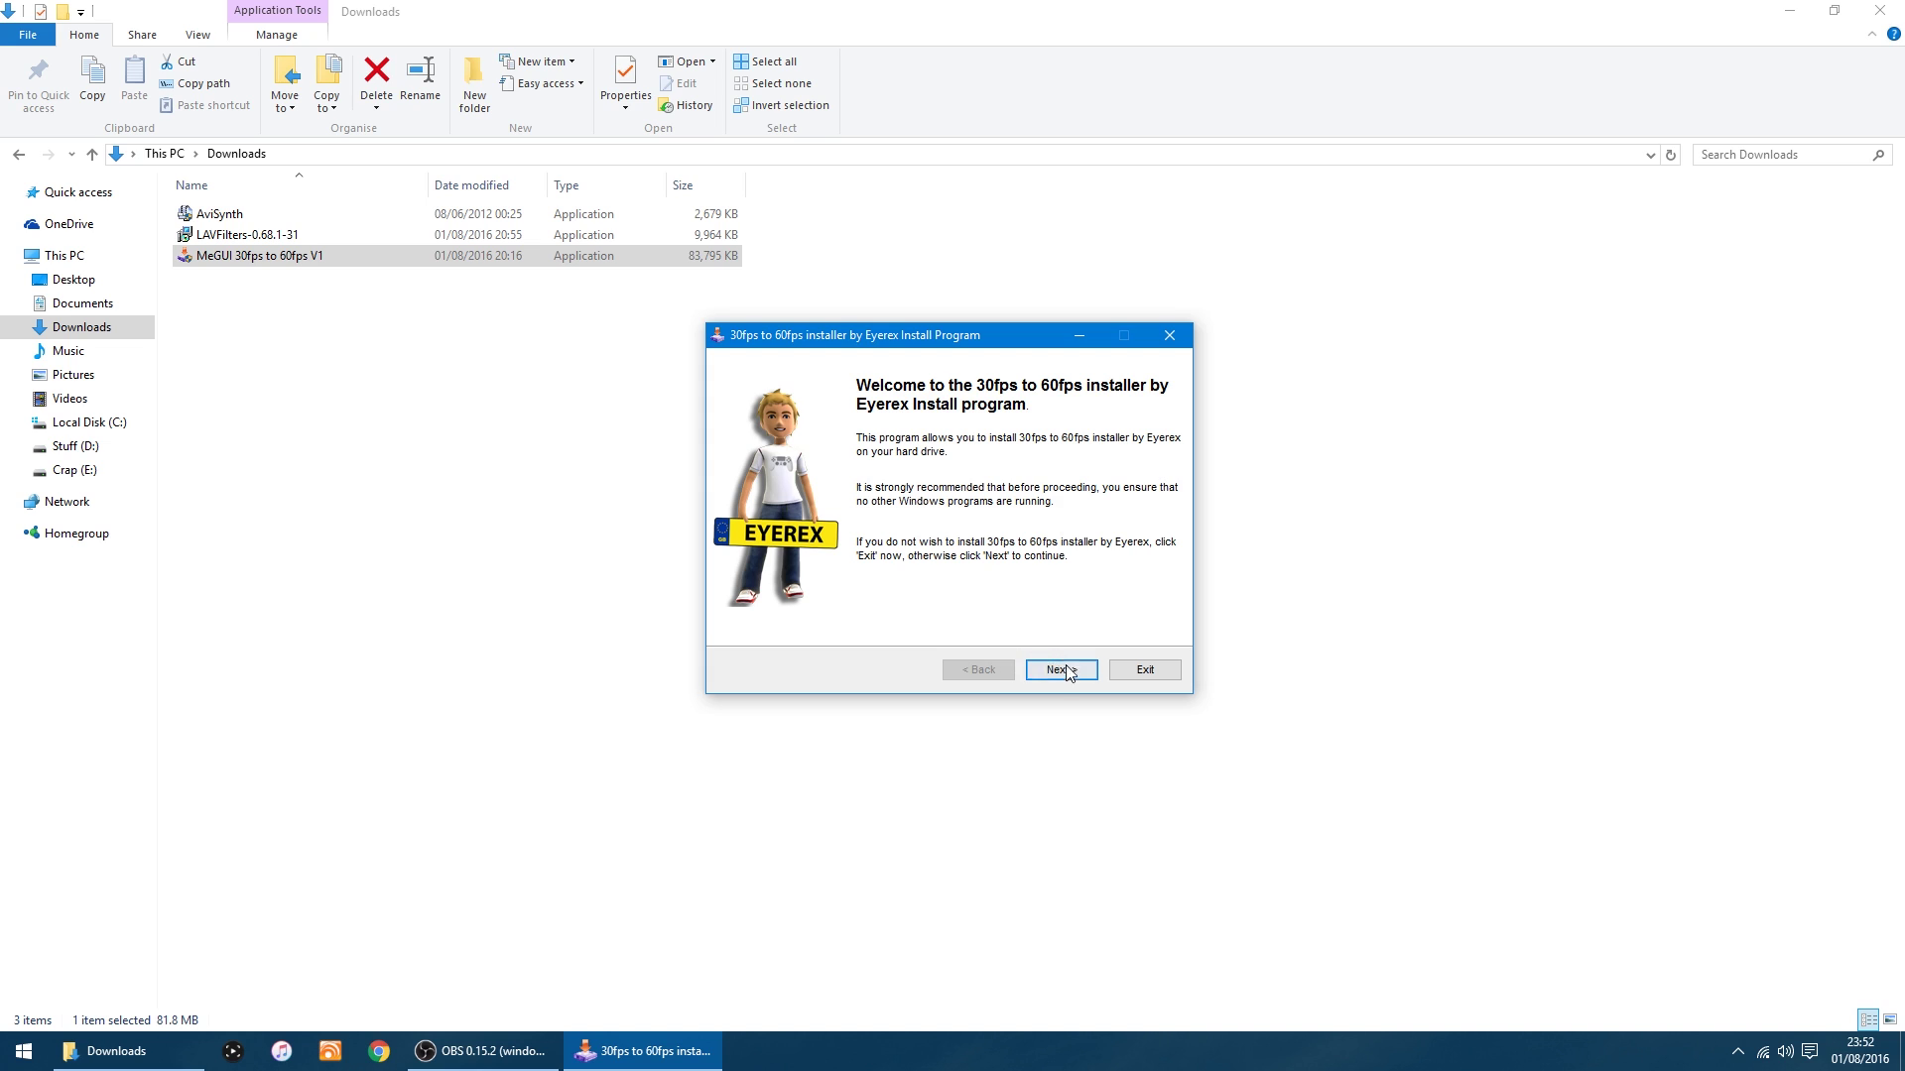
click(1062, 670)
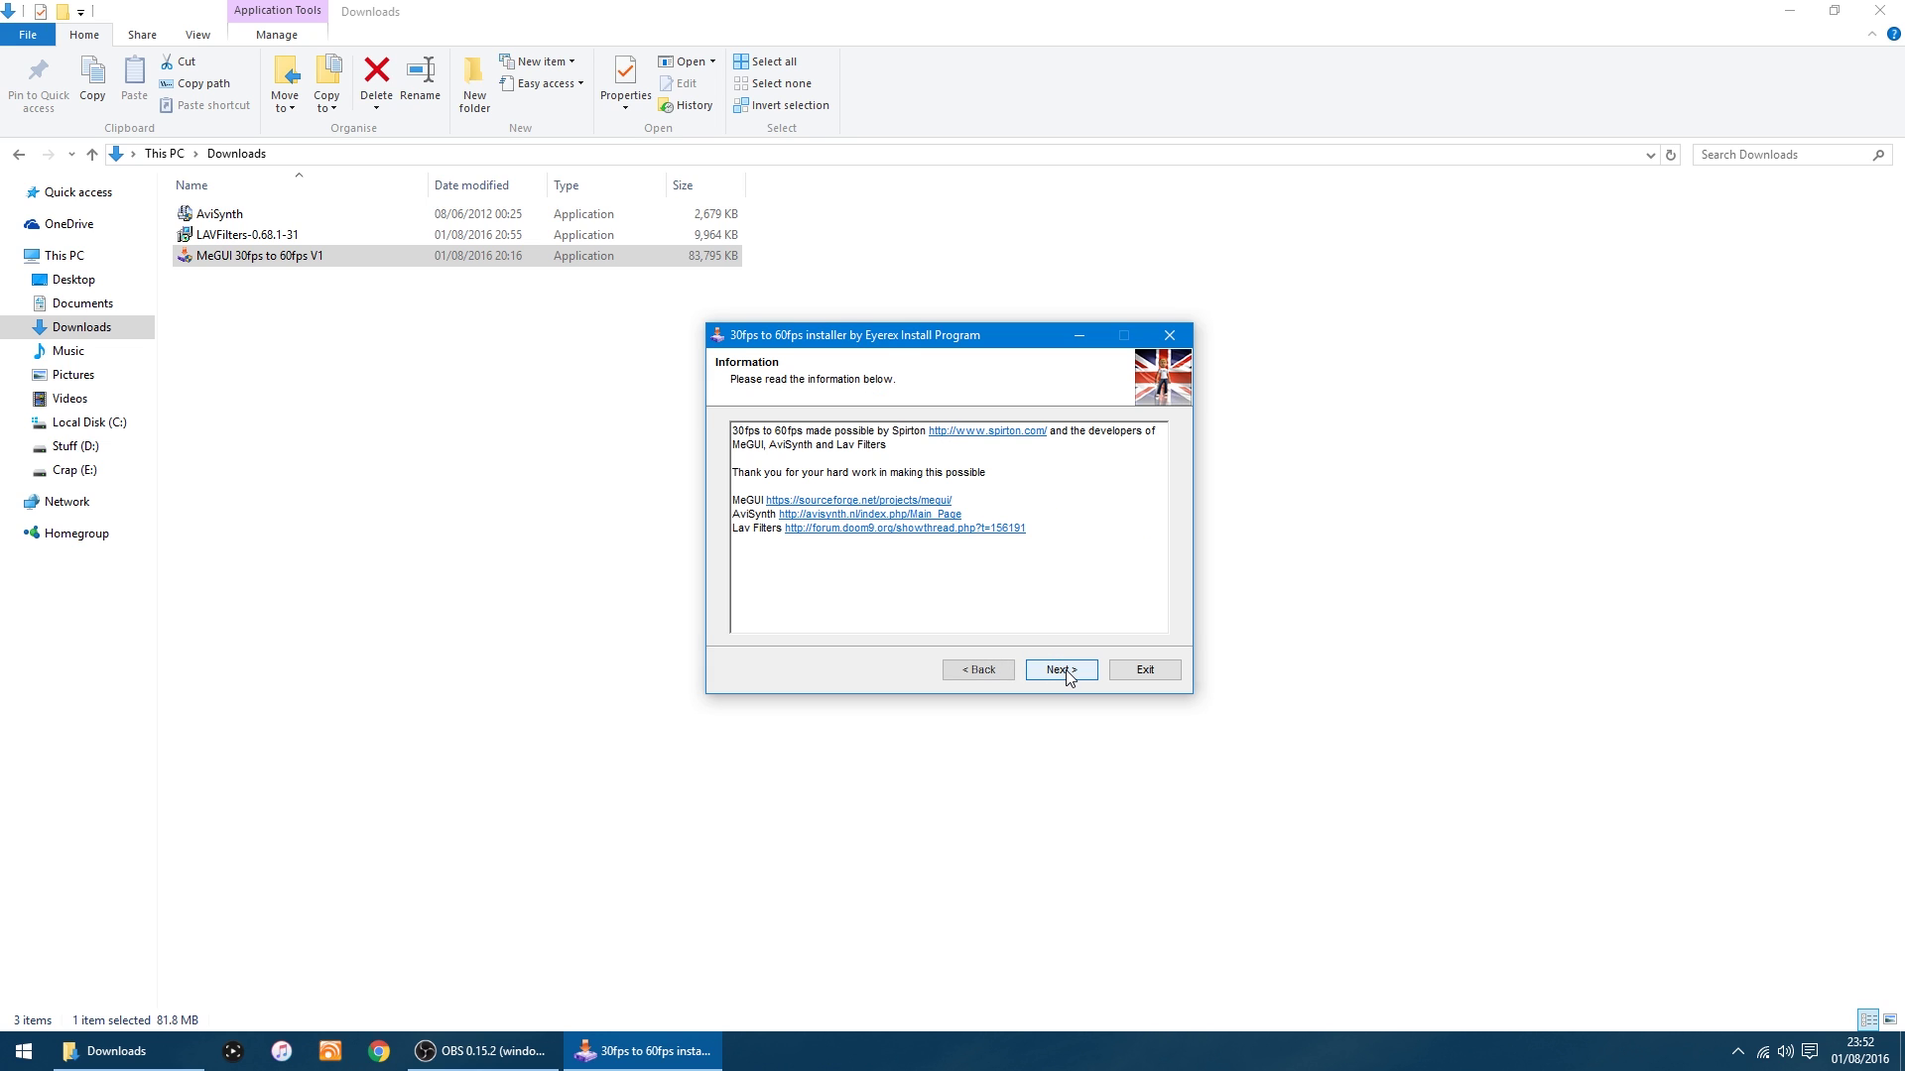
click(1066, 674)
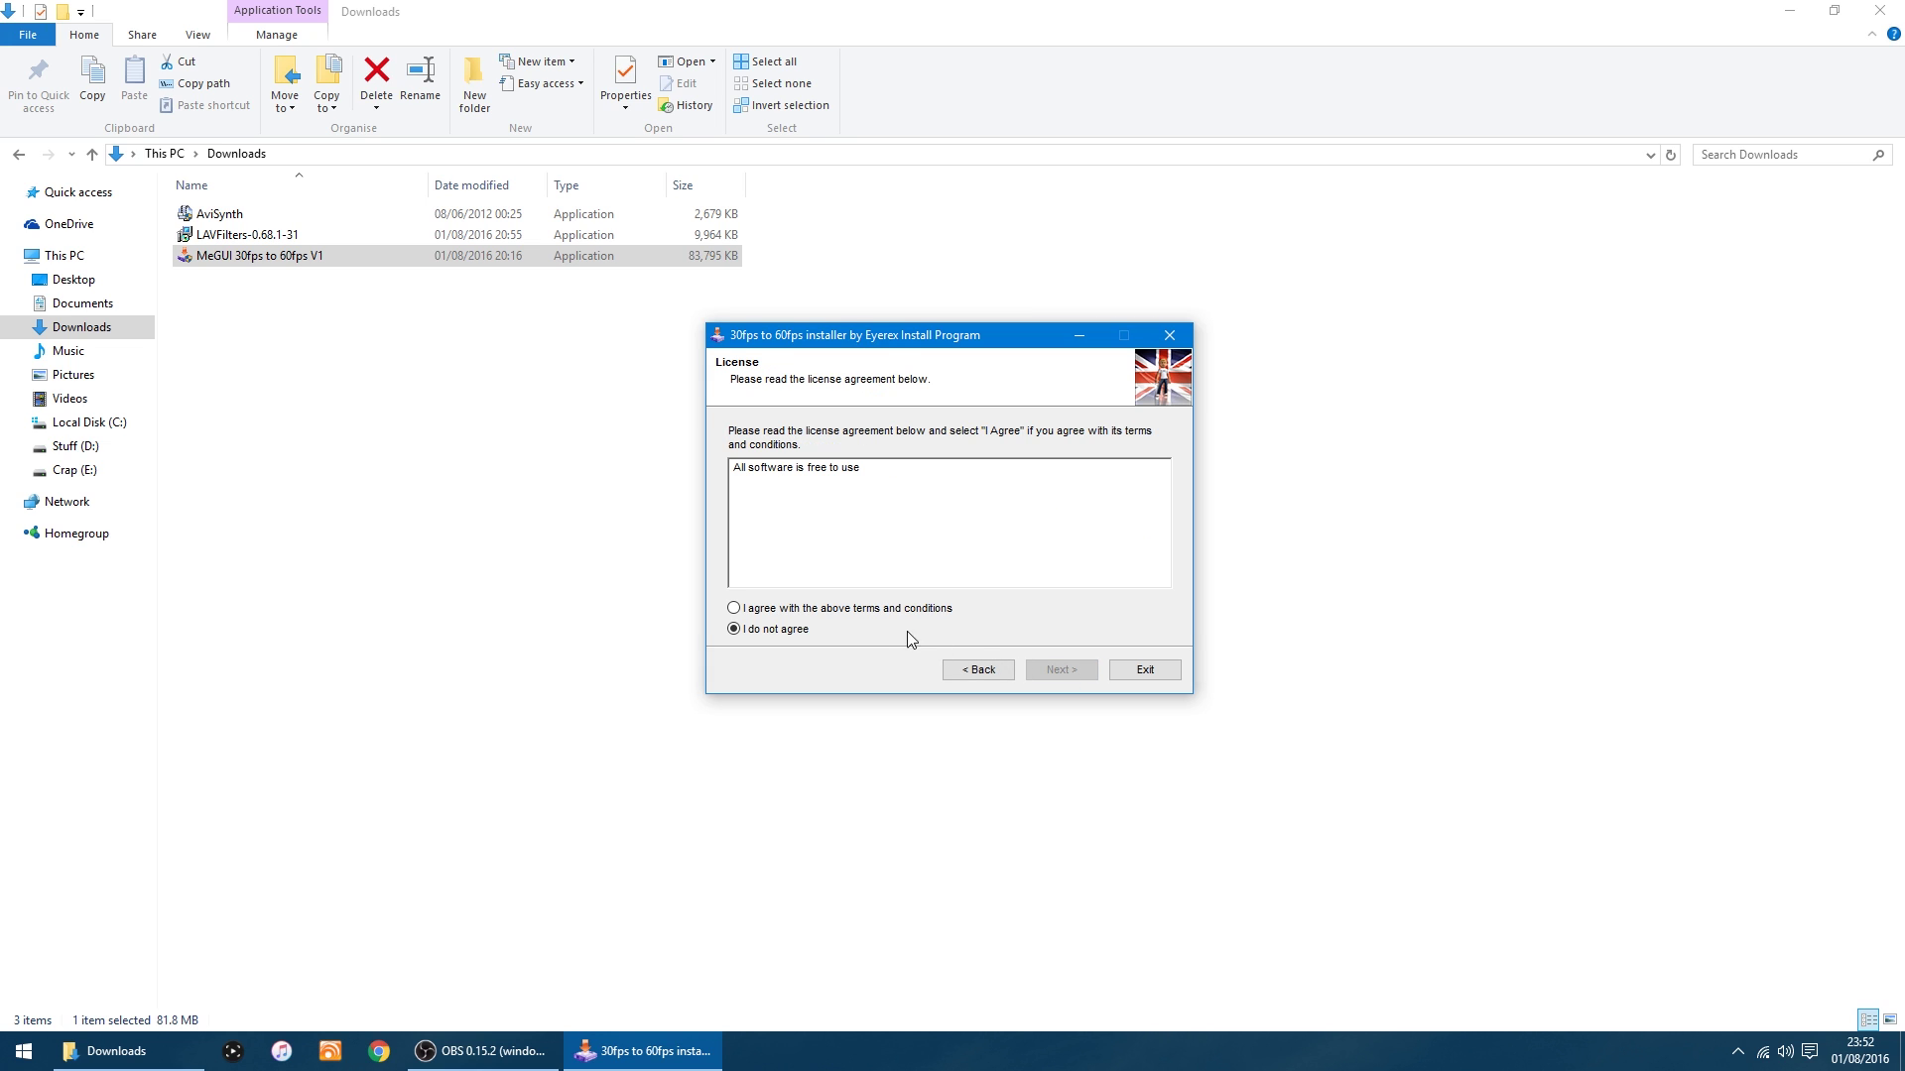
click(749, 609)
click(1059, 671)
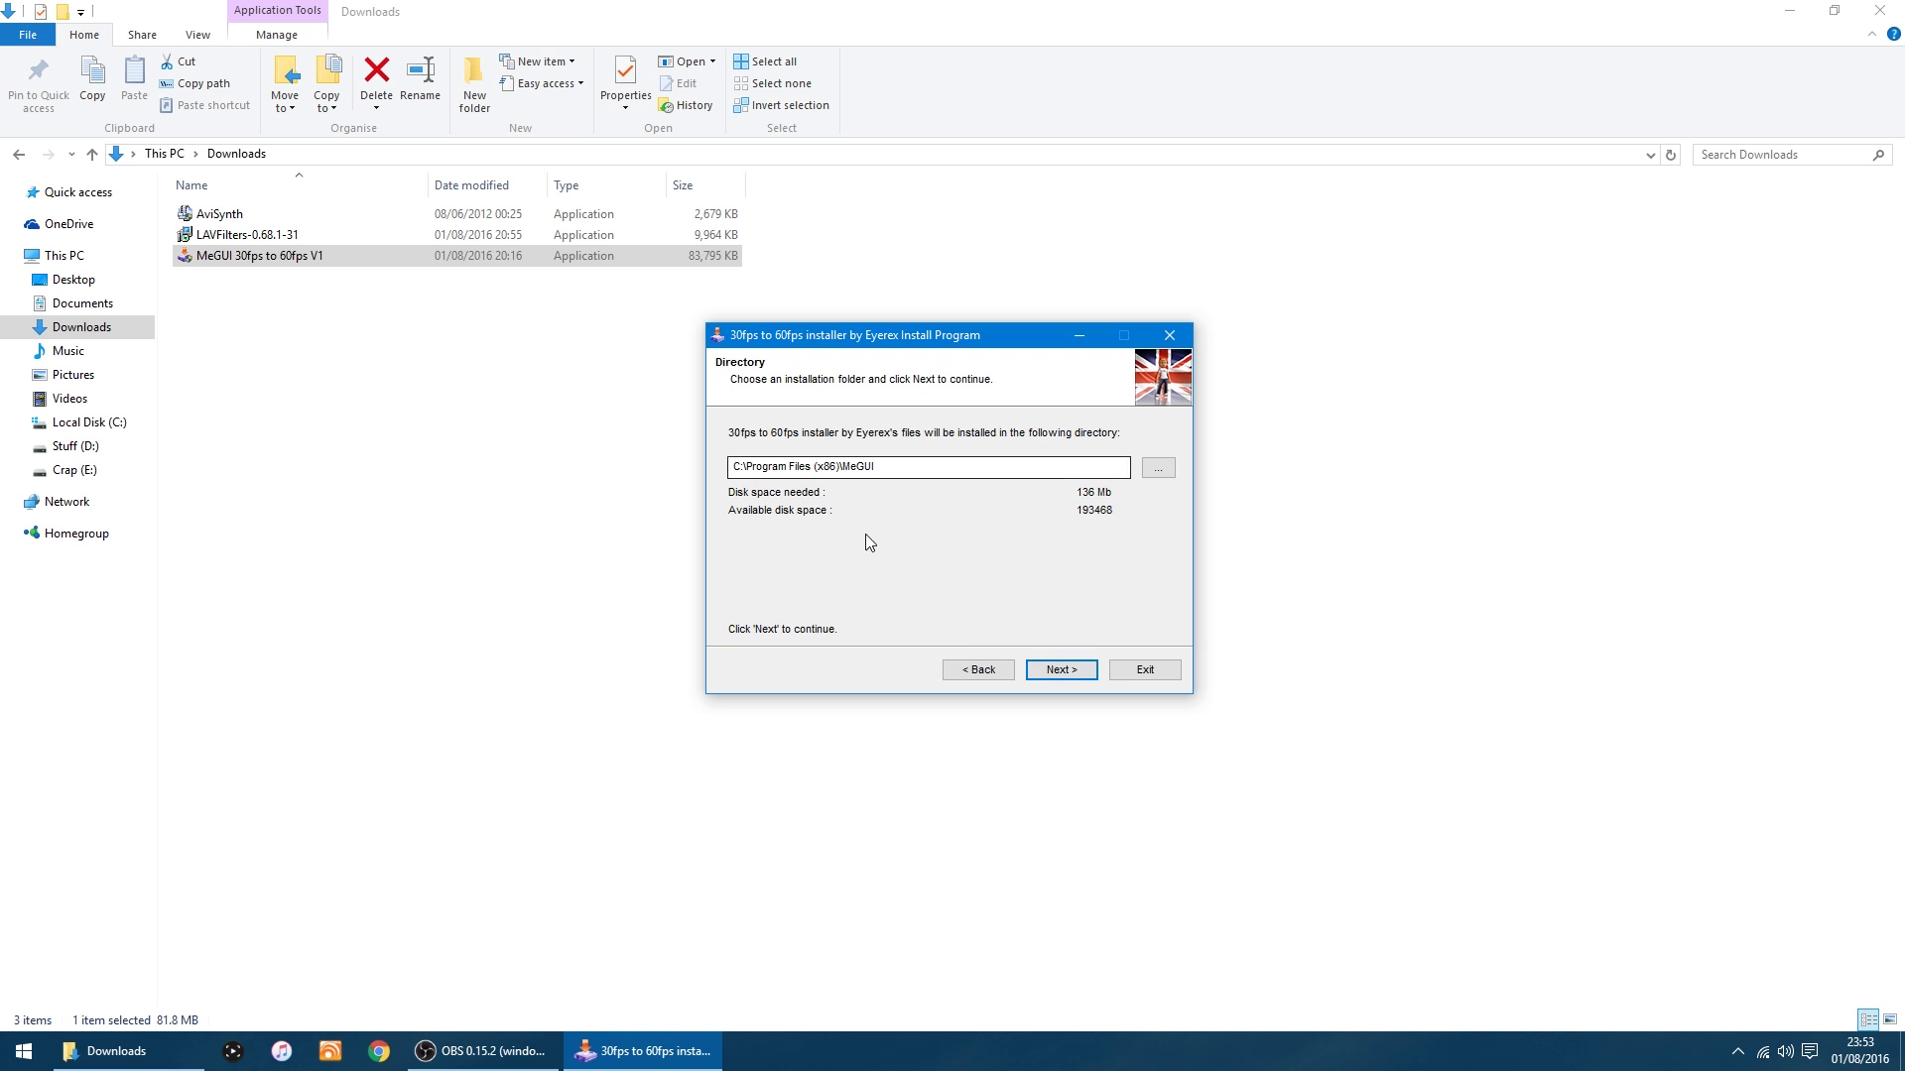
Install MeGUI into C:\Program Files (x86)\MeGUI, creating the folder, then exit the installer
click(1075, 673)
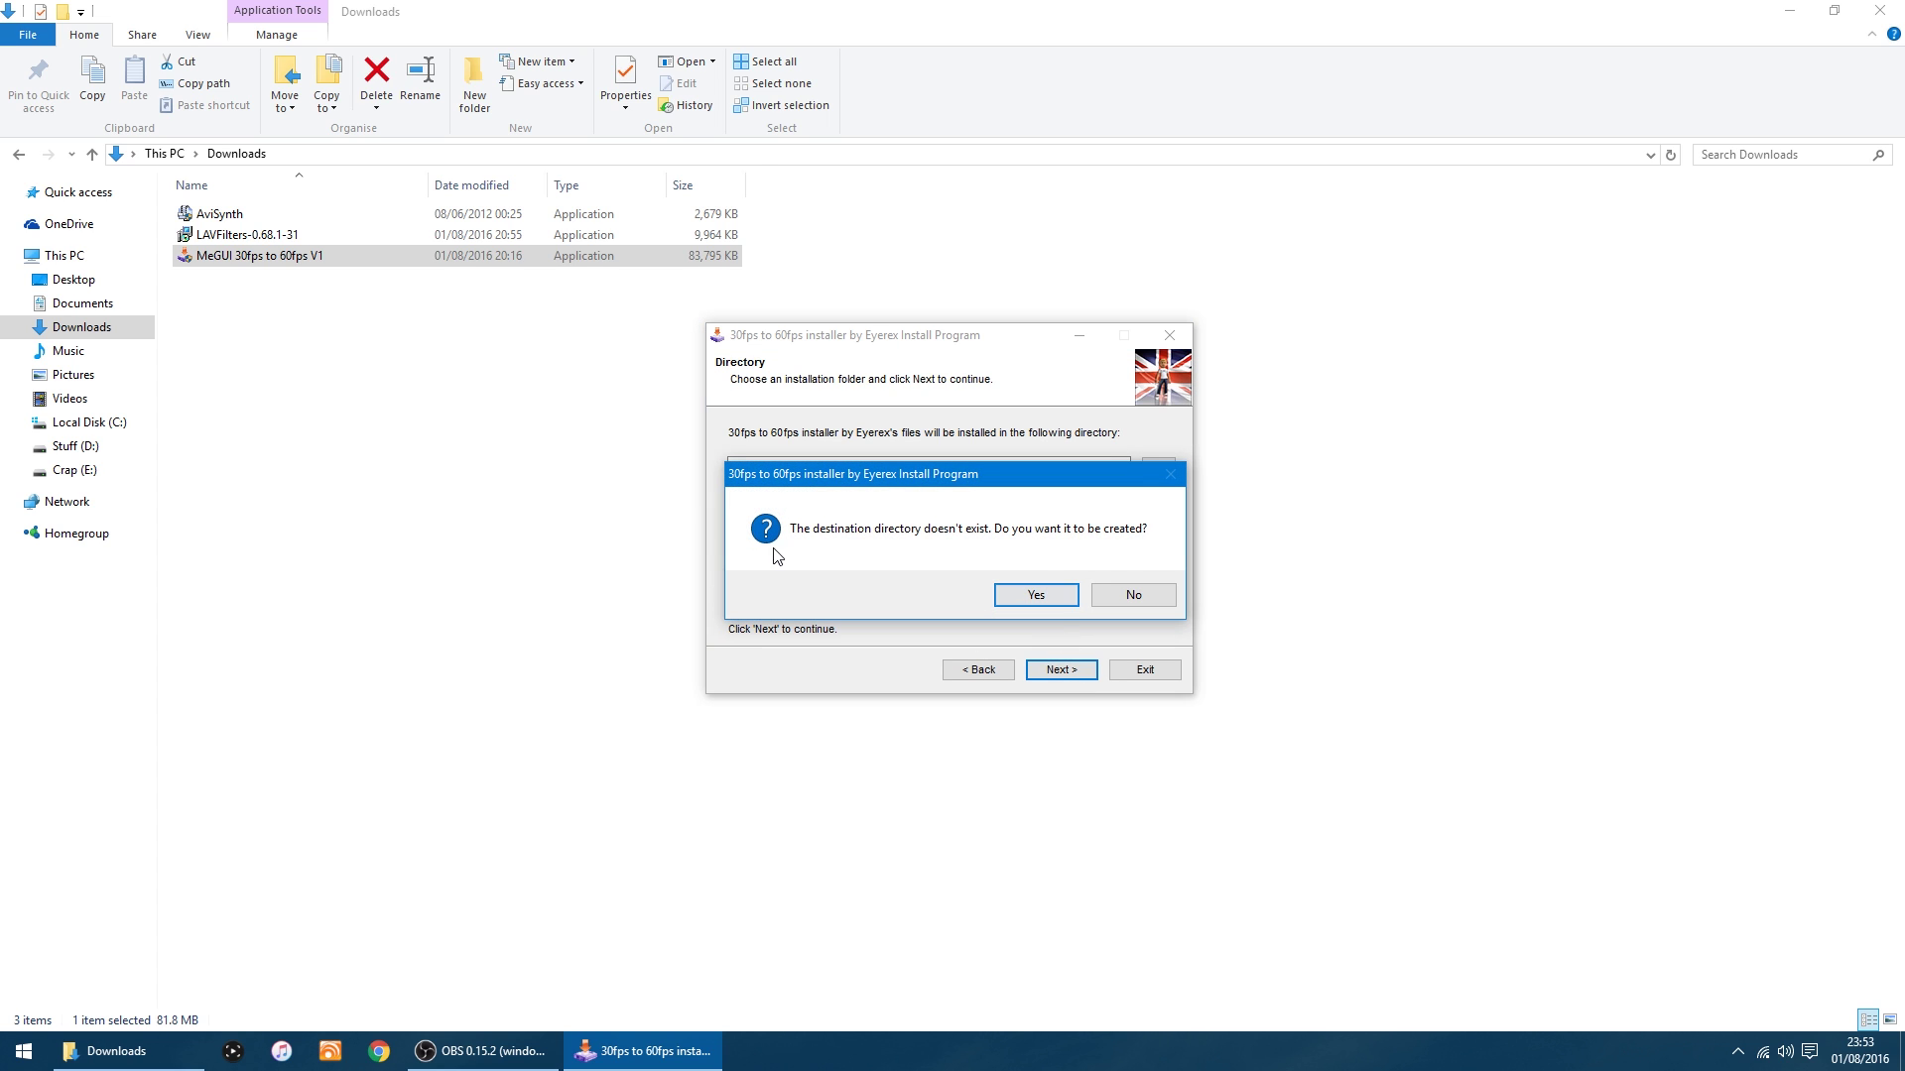
click(1039, 598)
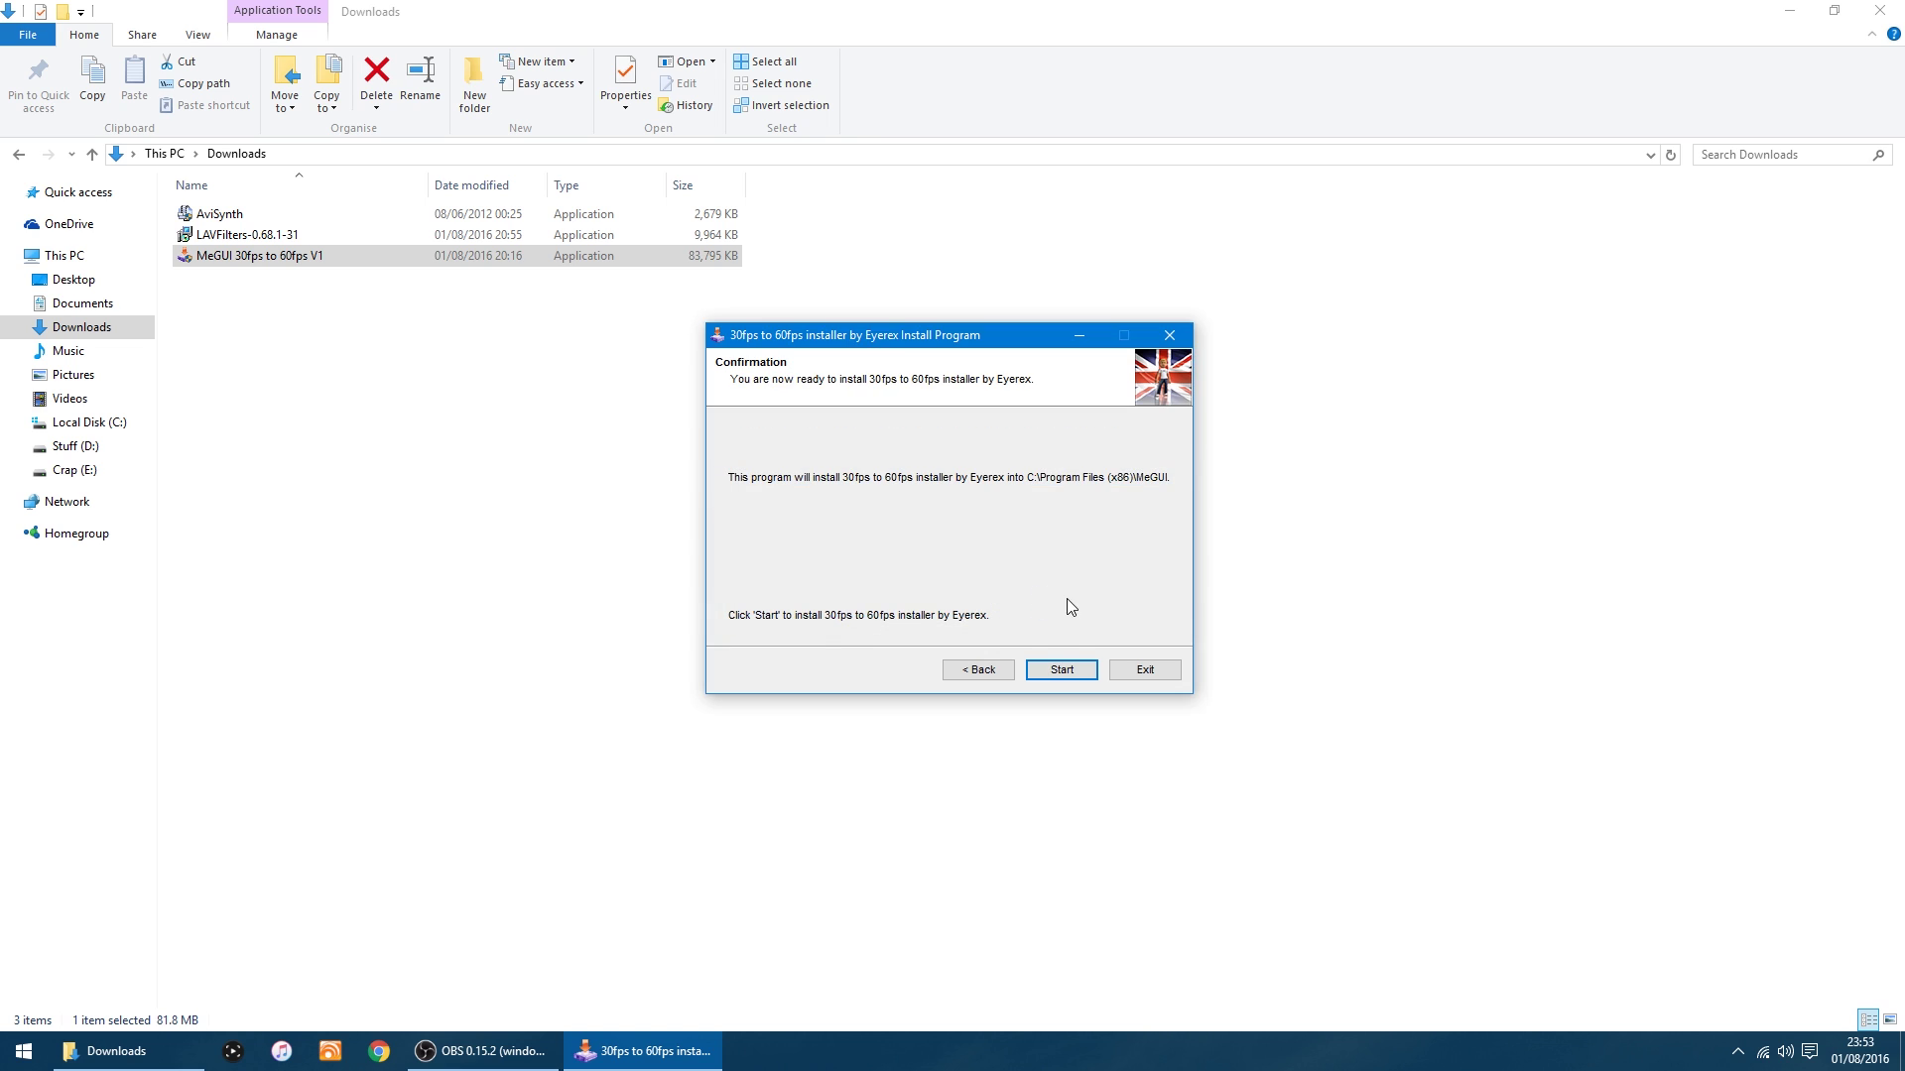
click(1073, 677)
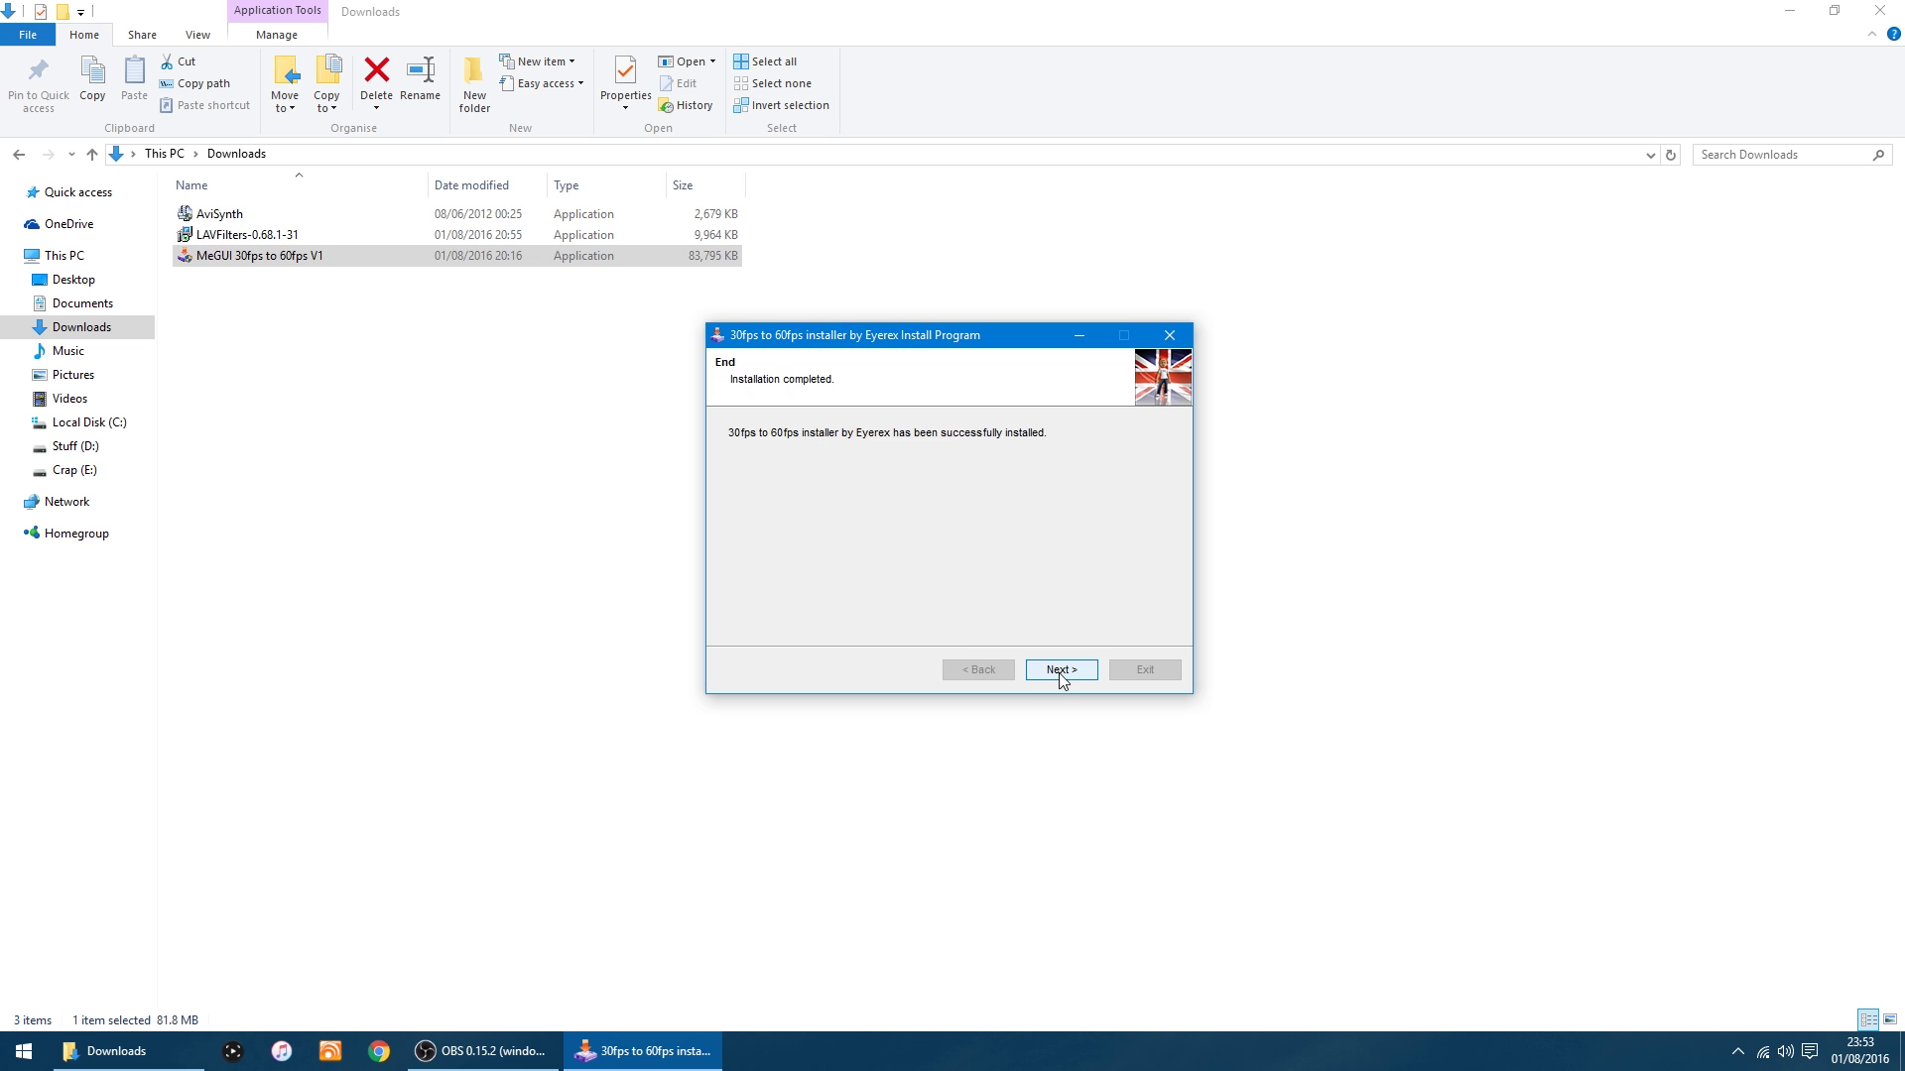
click(1059, 674)
click(1145, 672)
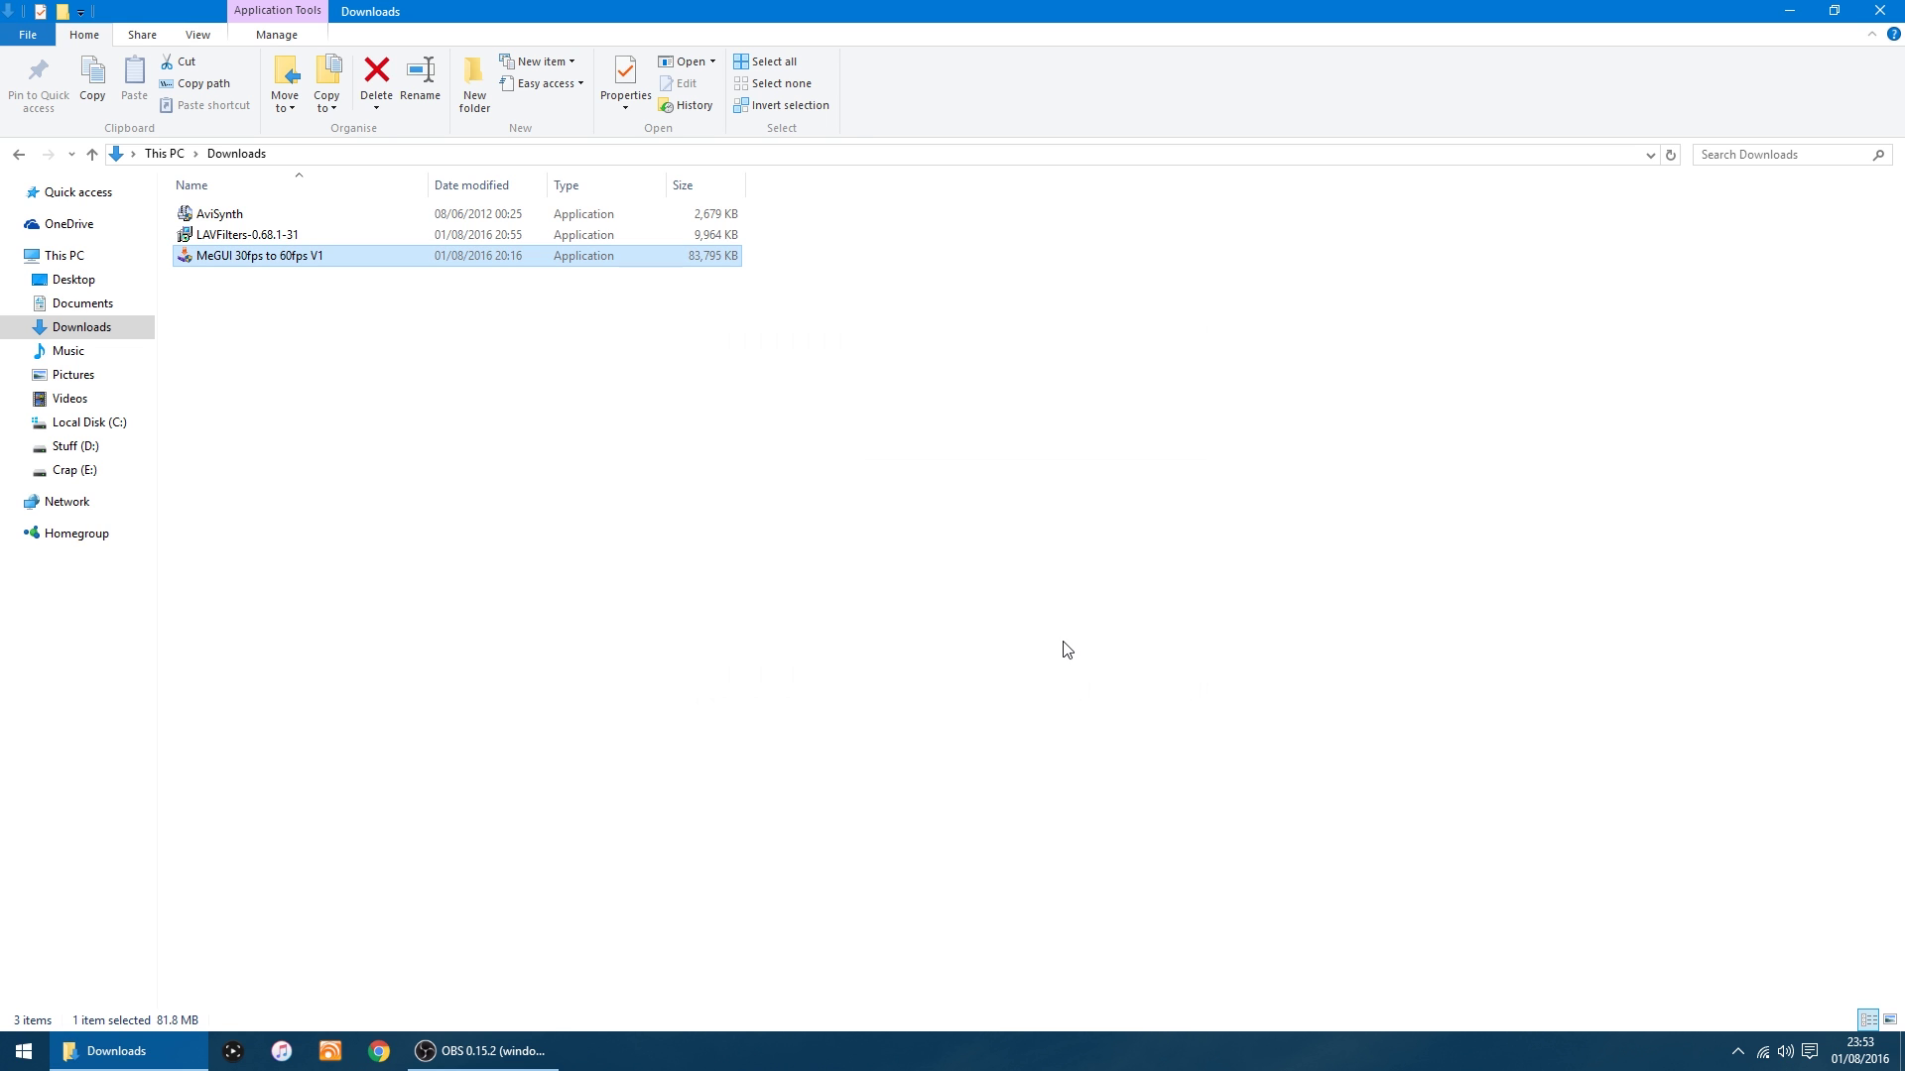
Close the Downloads window and launch MeGUI 2624 from its desktop shortcut
click(1895, 14)
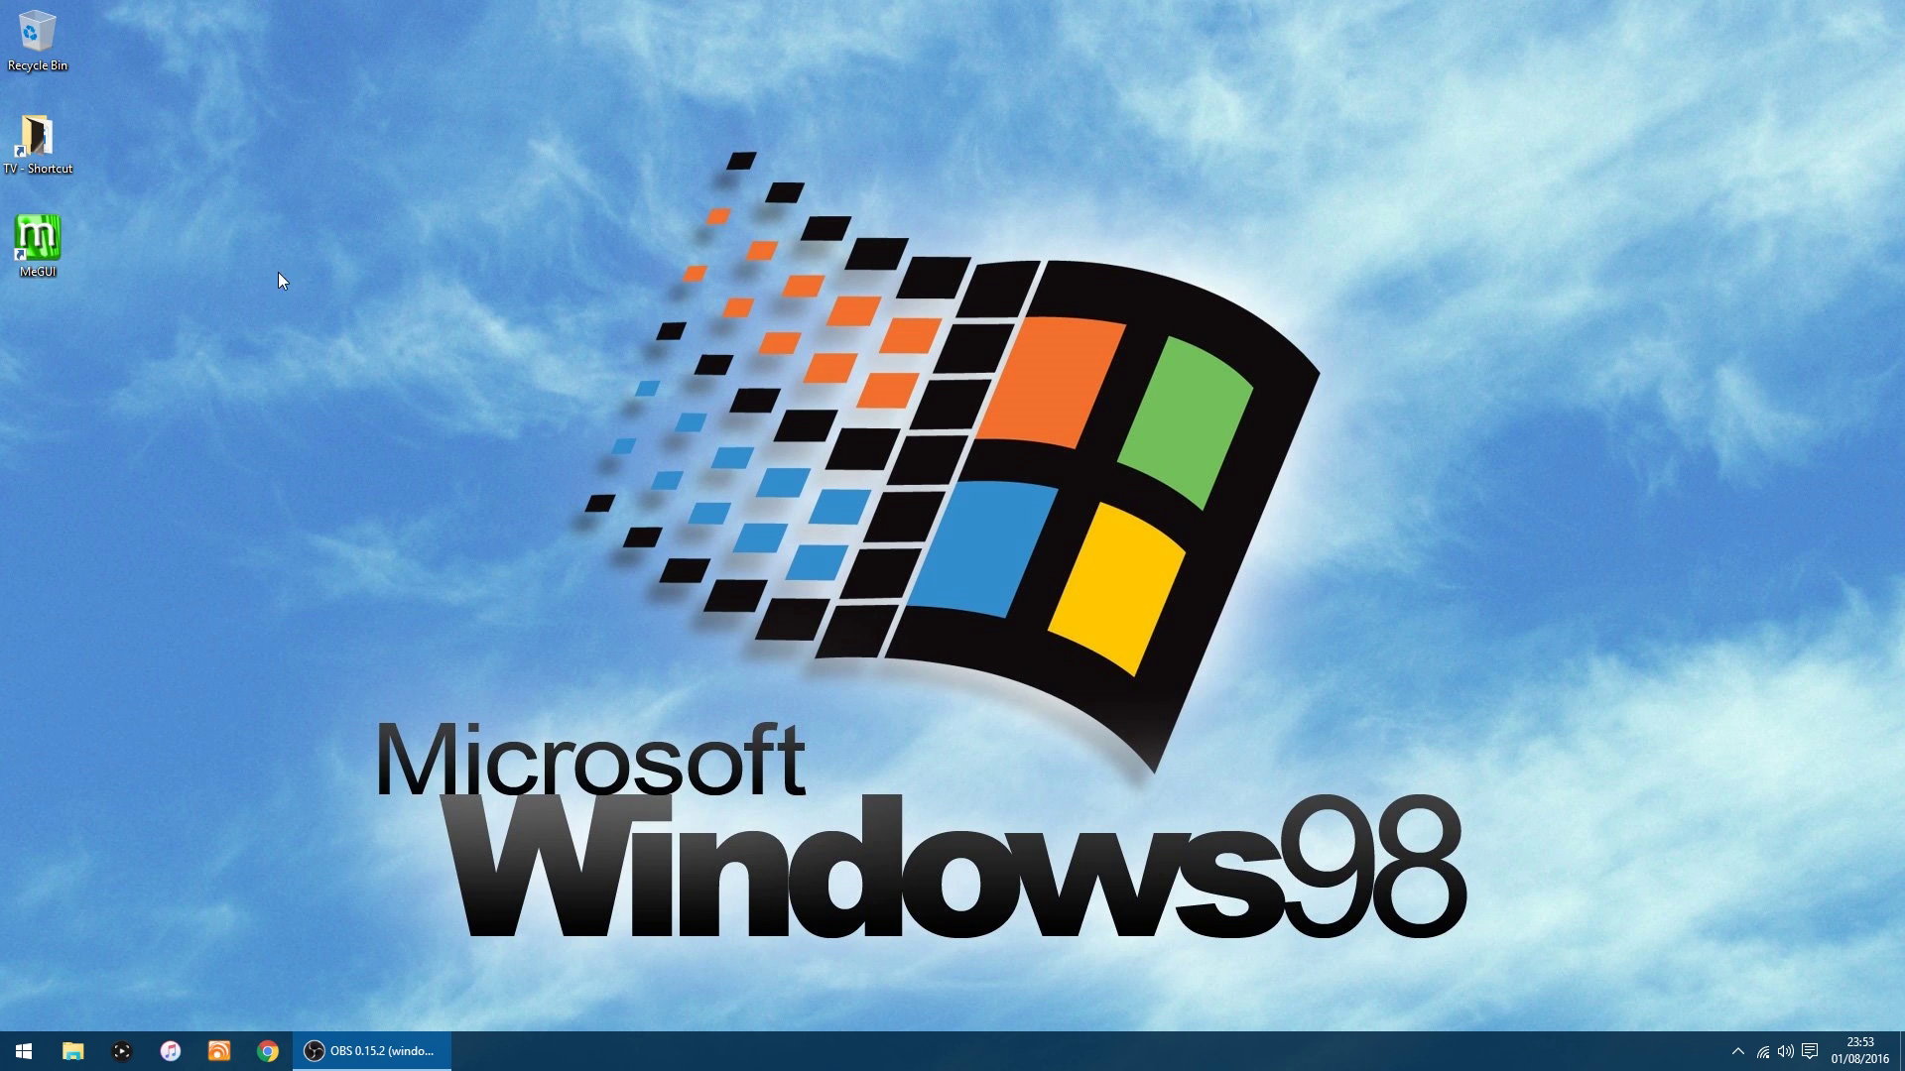
click(47, 238)
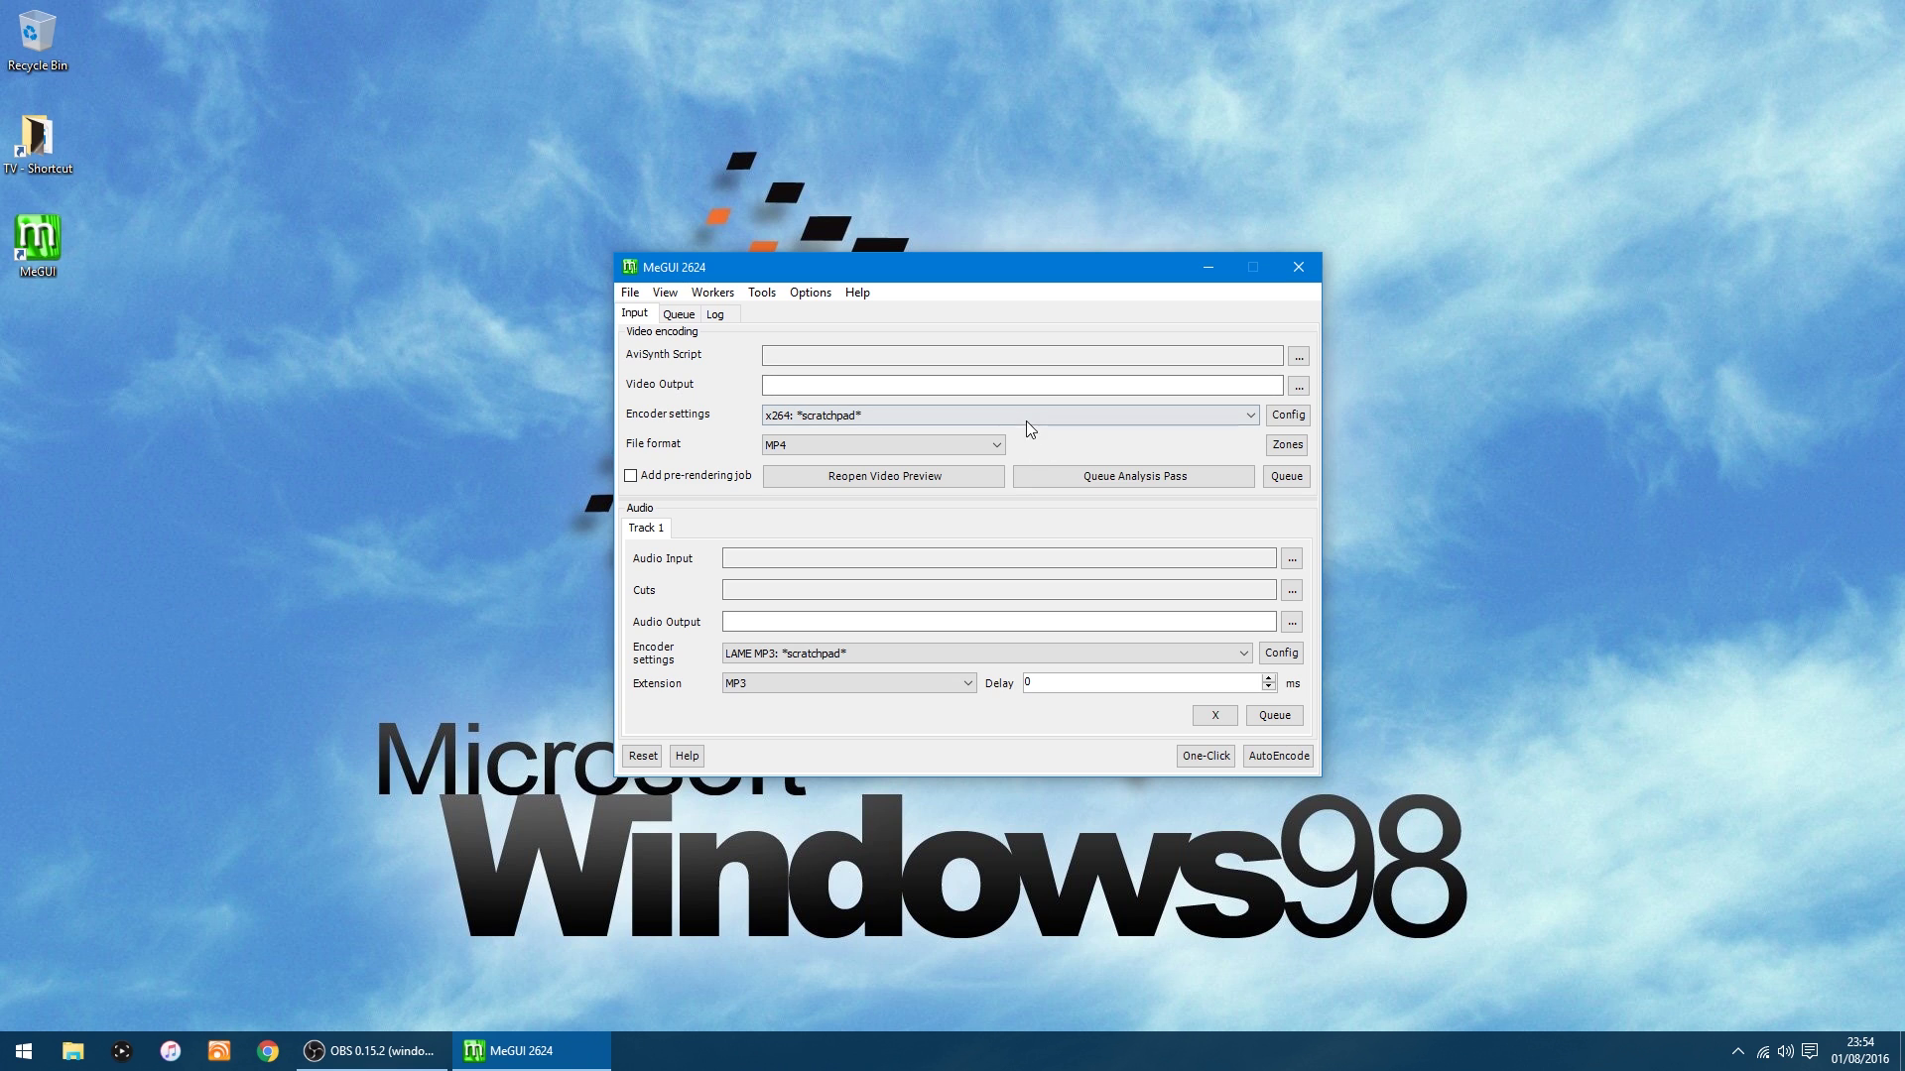
In the One Click Encoder, select GTA 5 30fps.mp4 as the video input
click(1203, 757)
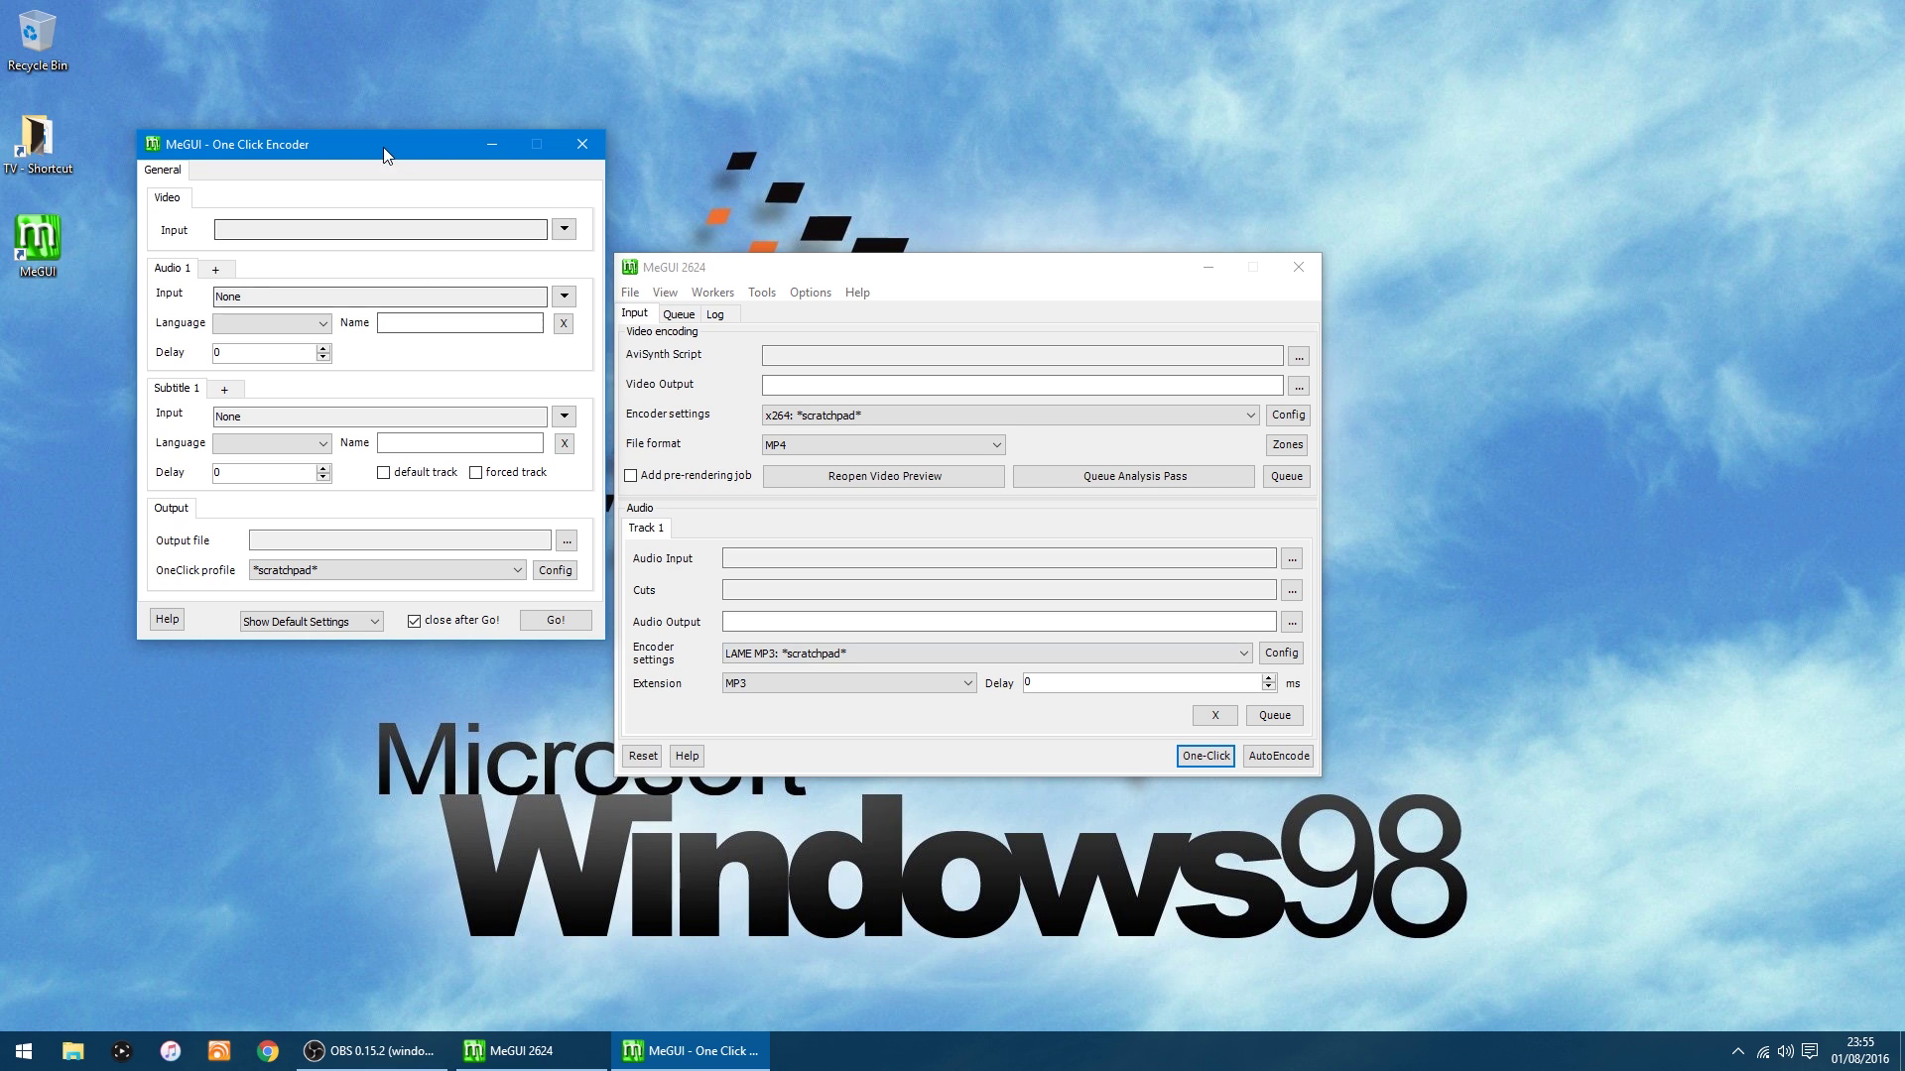
drag(383, 149, 987, 337)
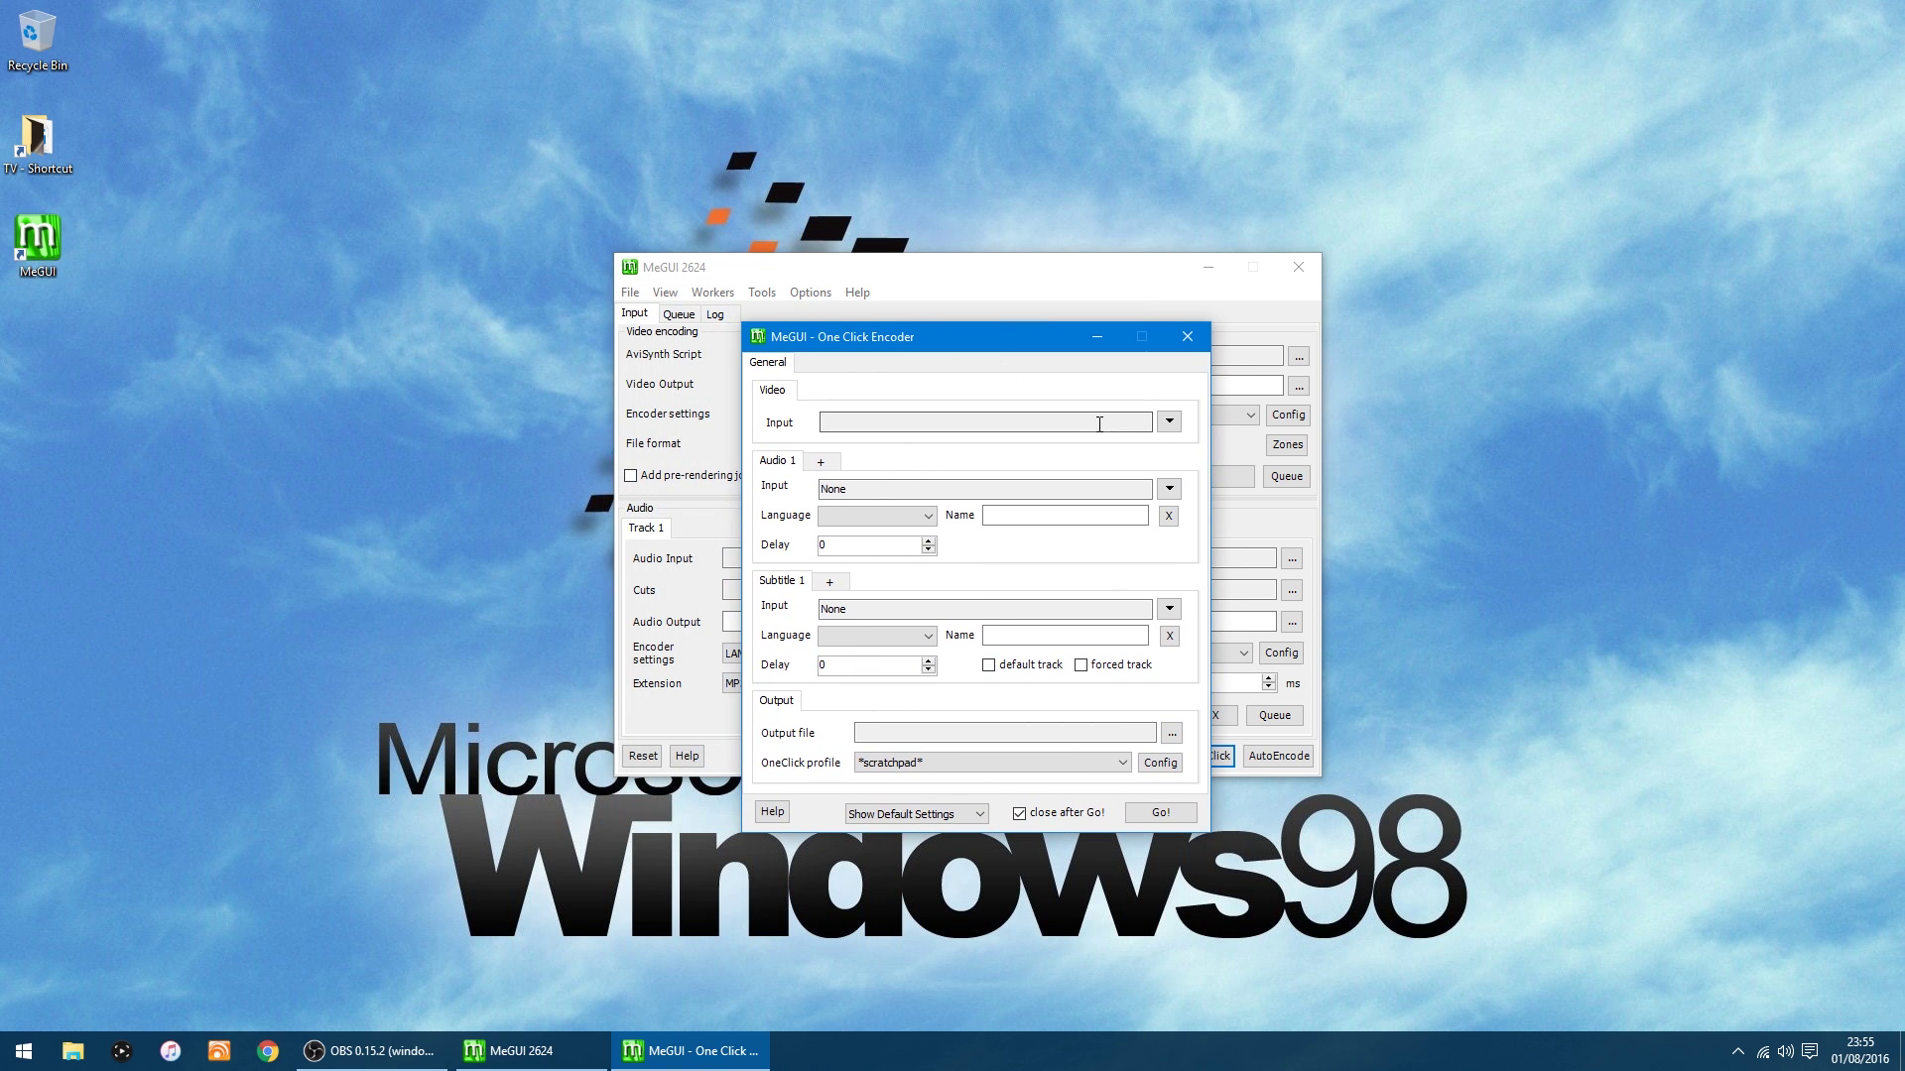
click(1168, 427)
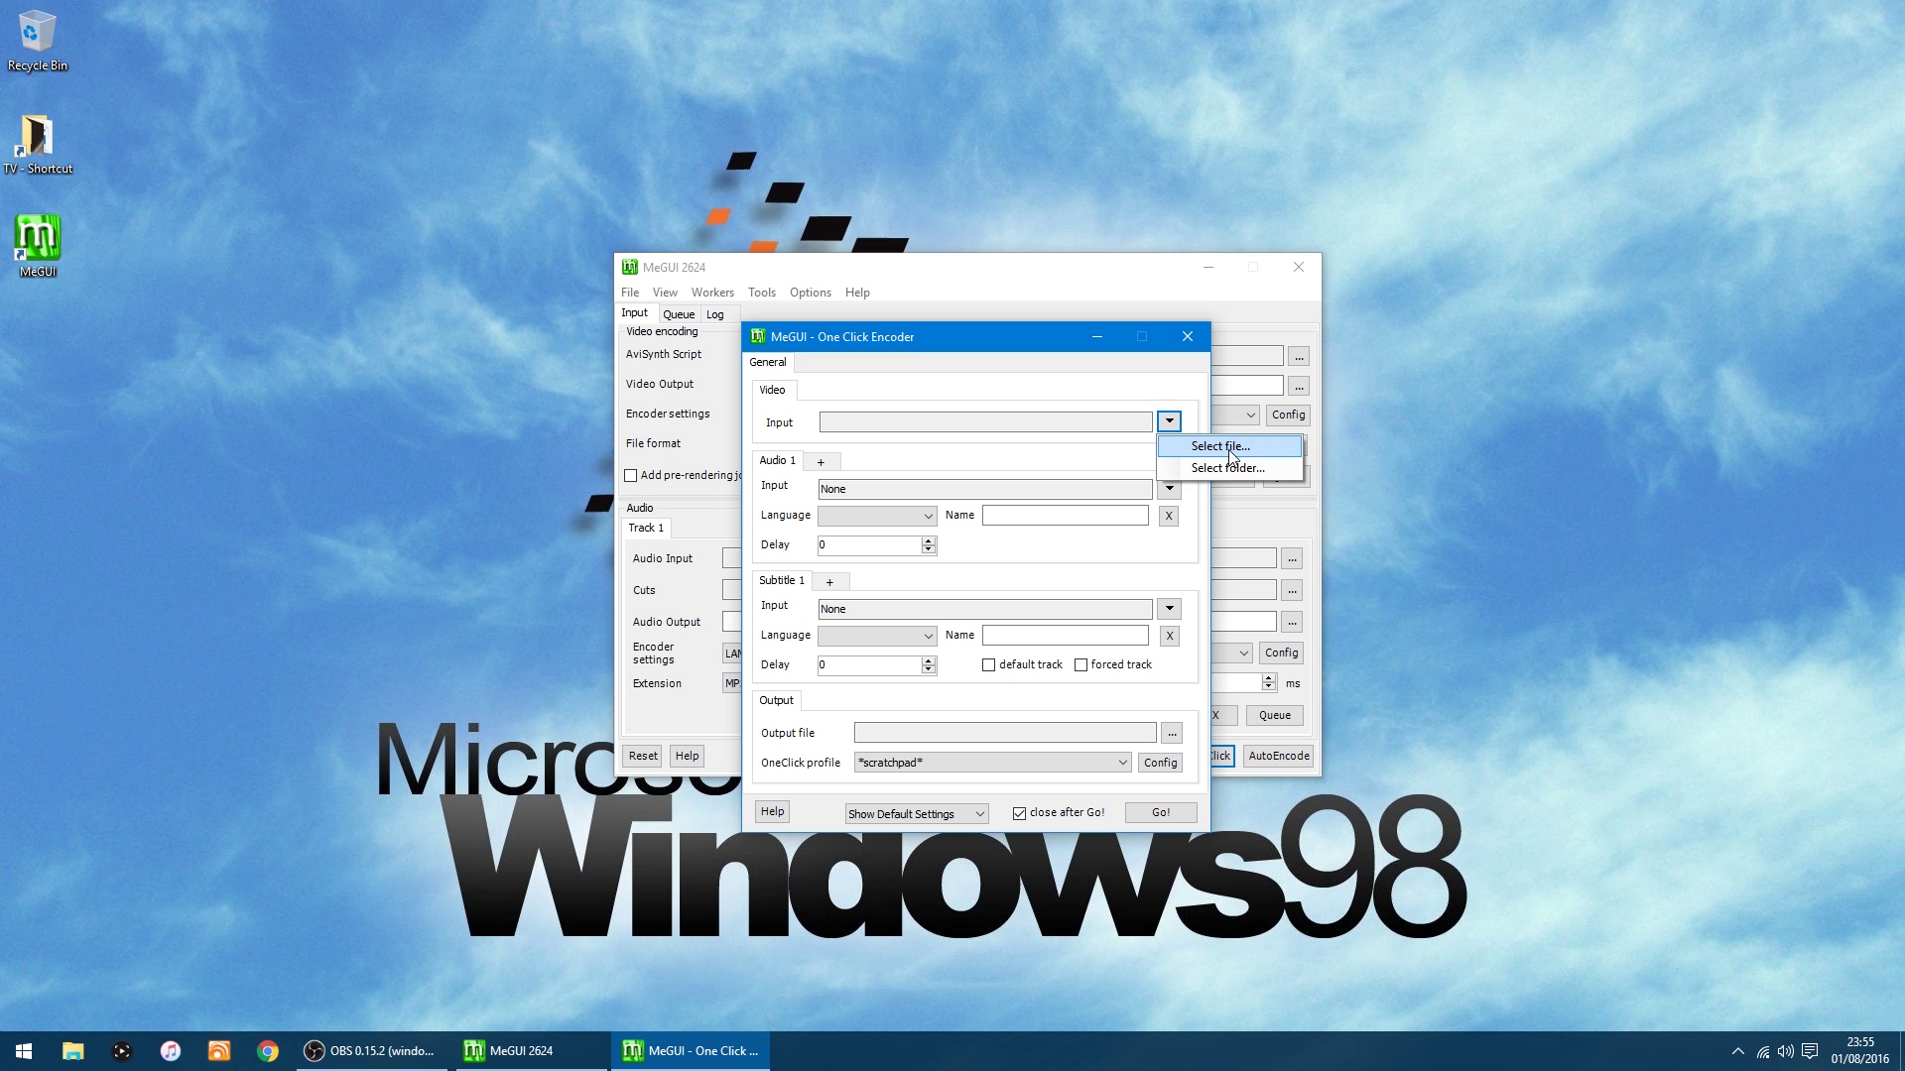
click(1230, 454)
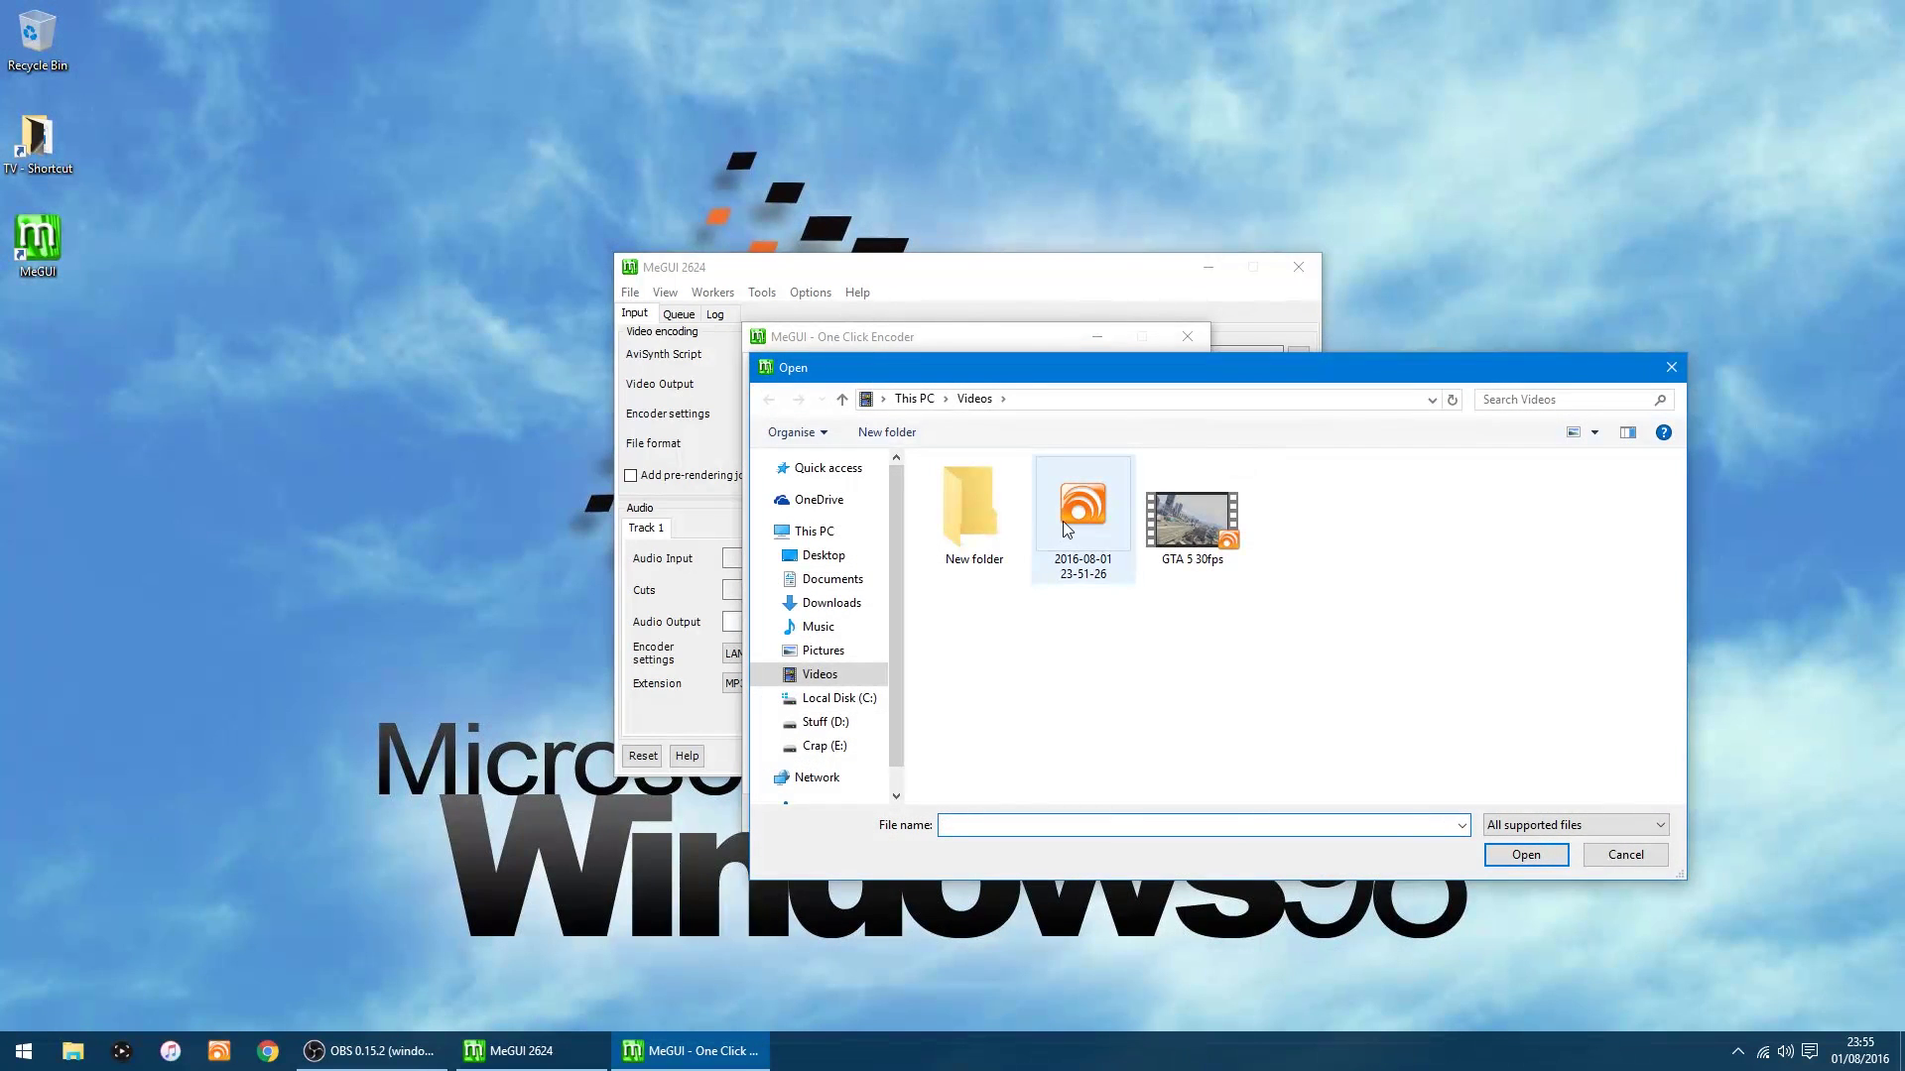
double_click(1201, 518)
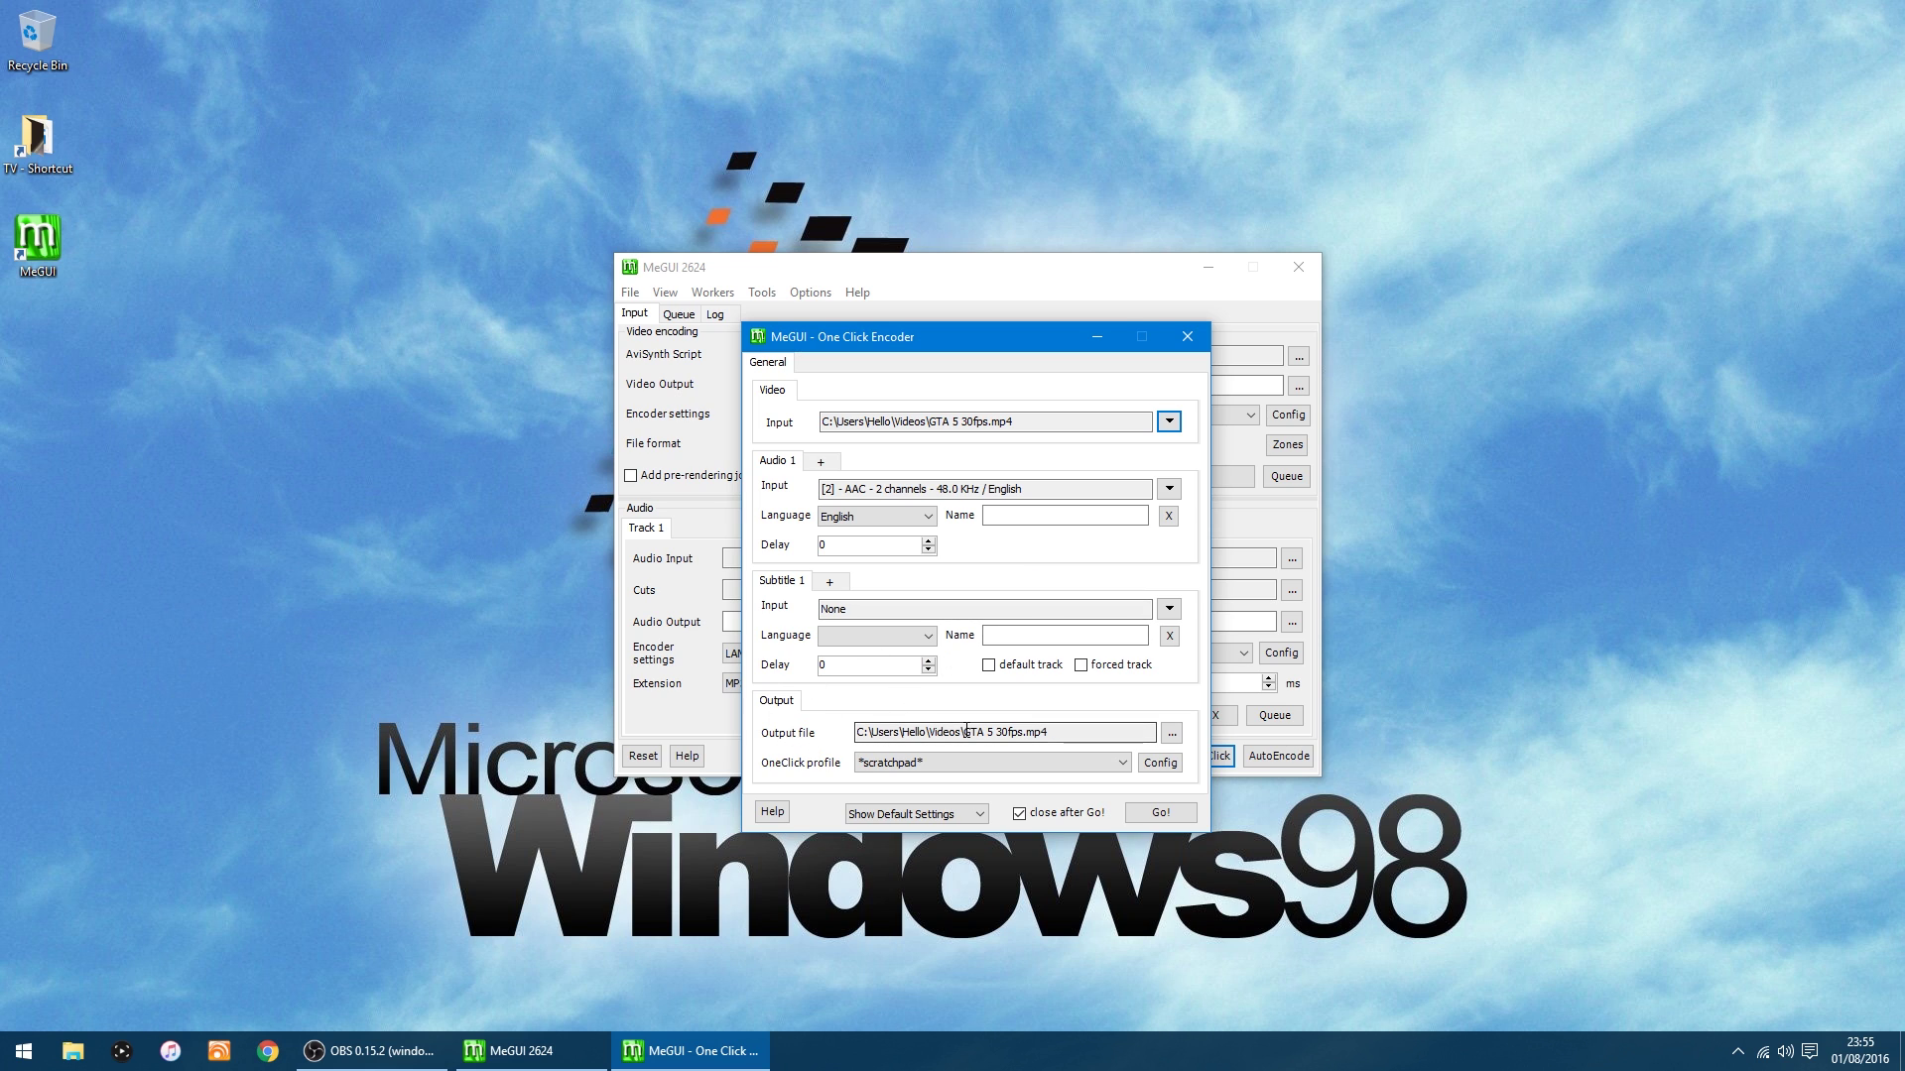
Set the output file to GTA 5 30fps.mp4 inside Videos' New folder
click(1171, 733)
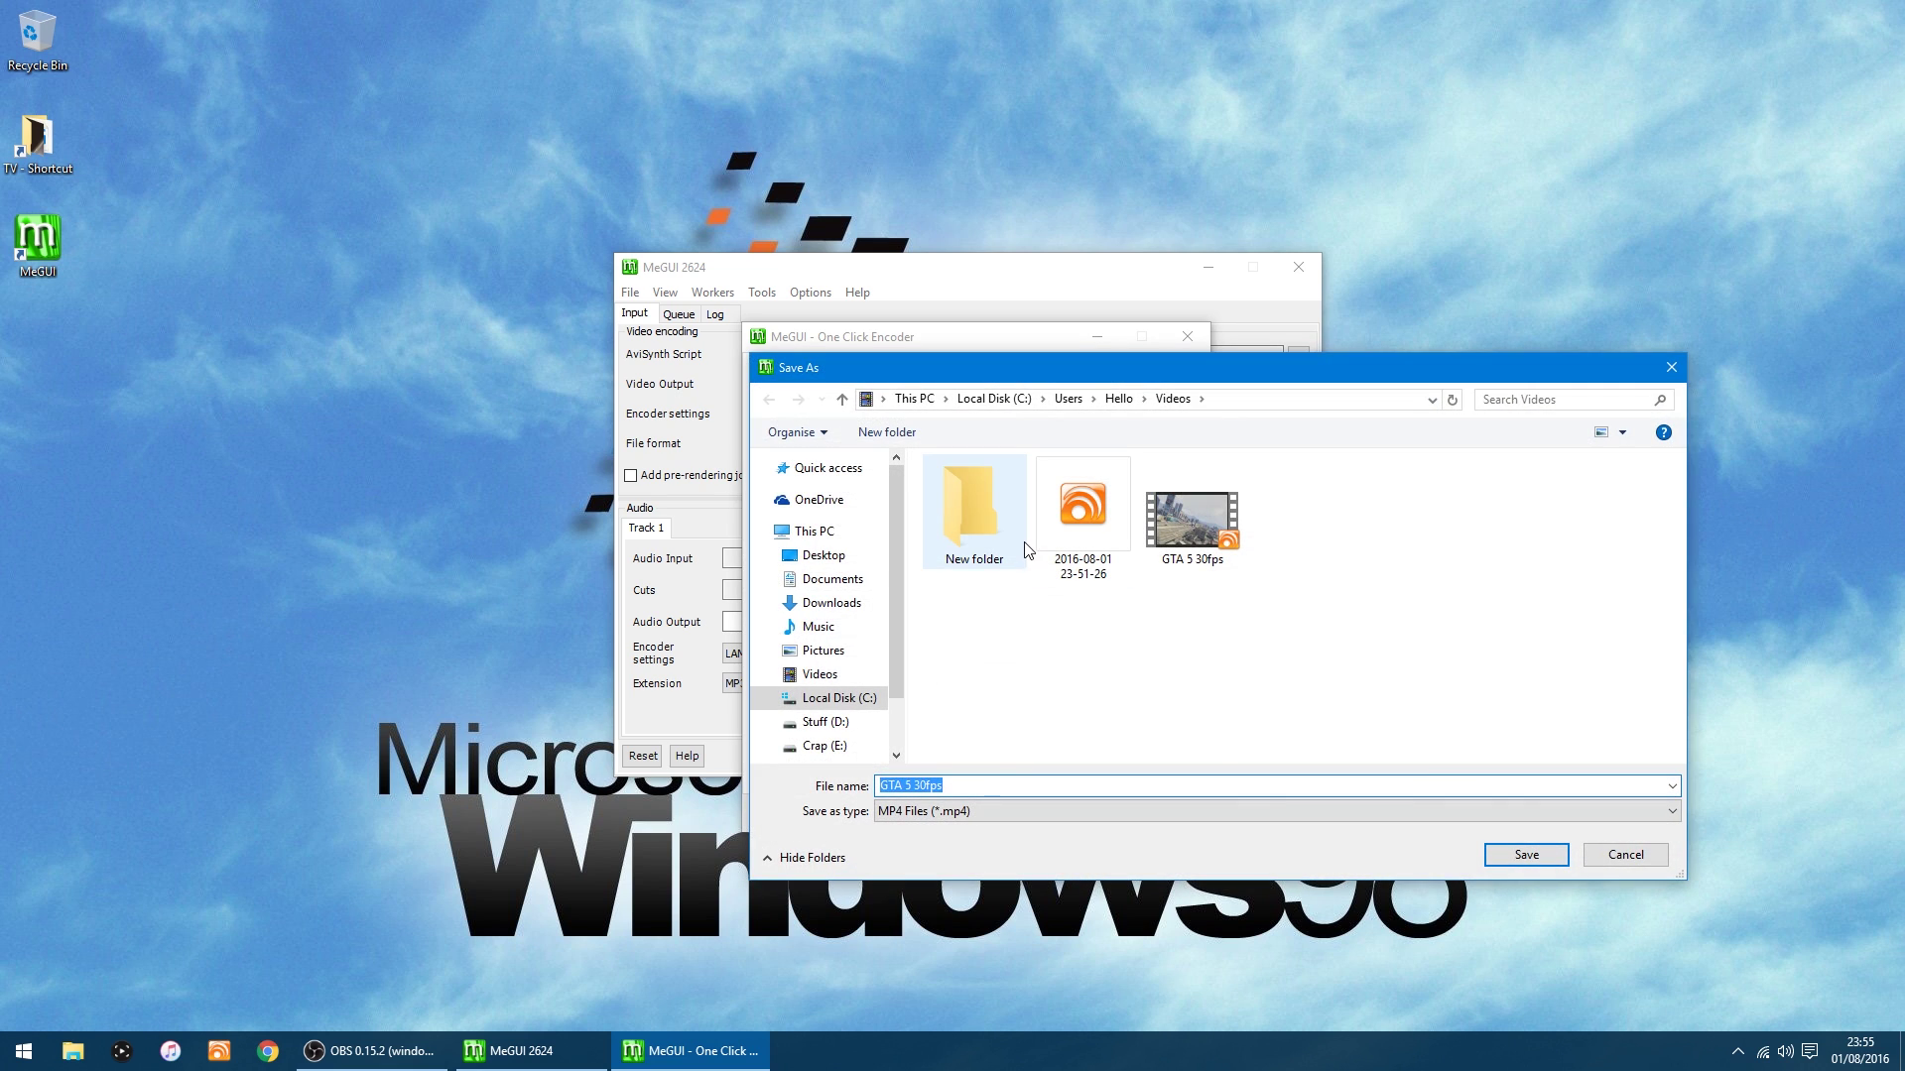
double_click(992, 525)
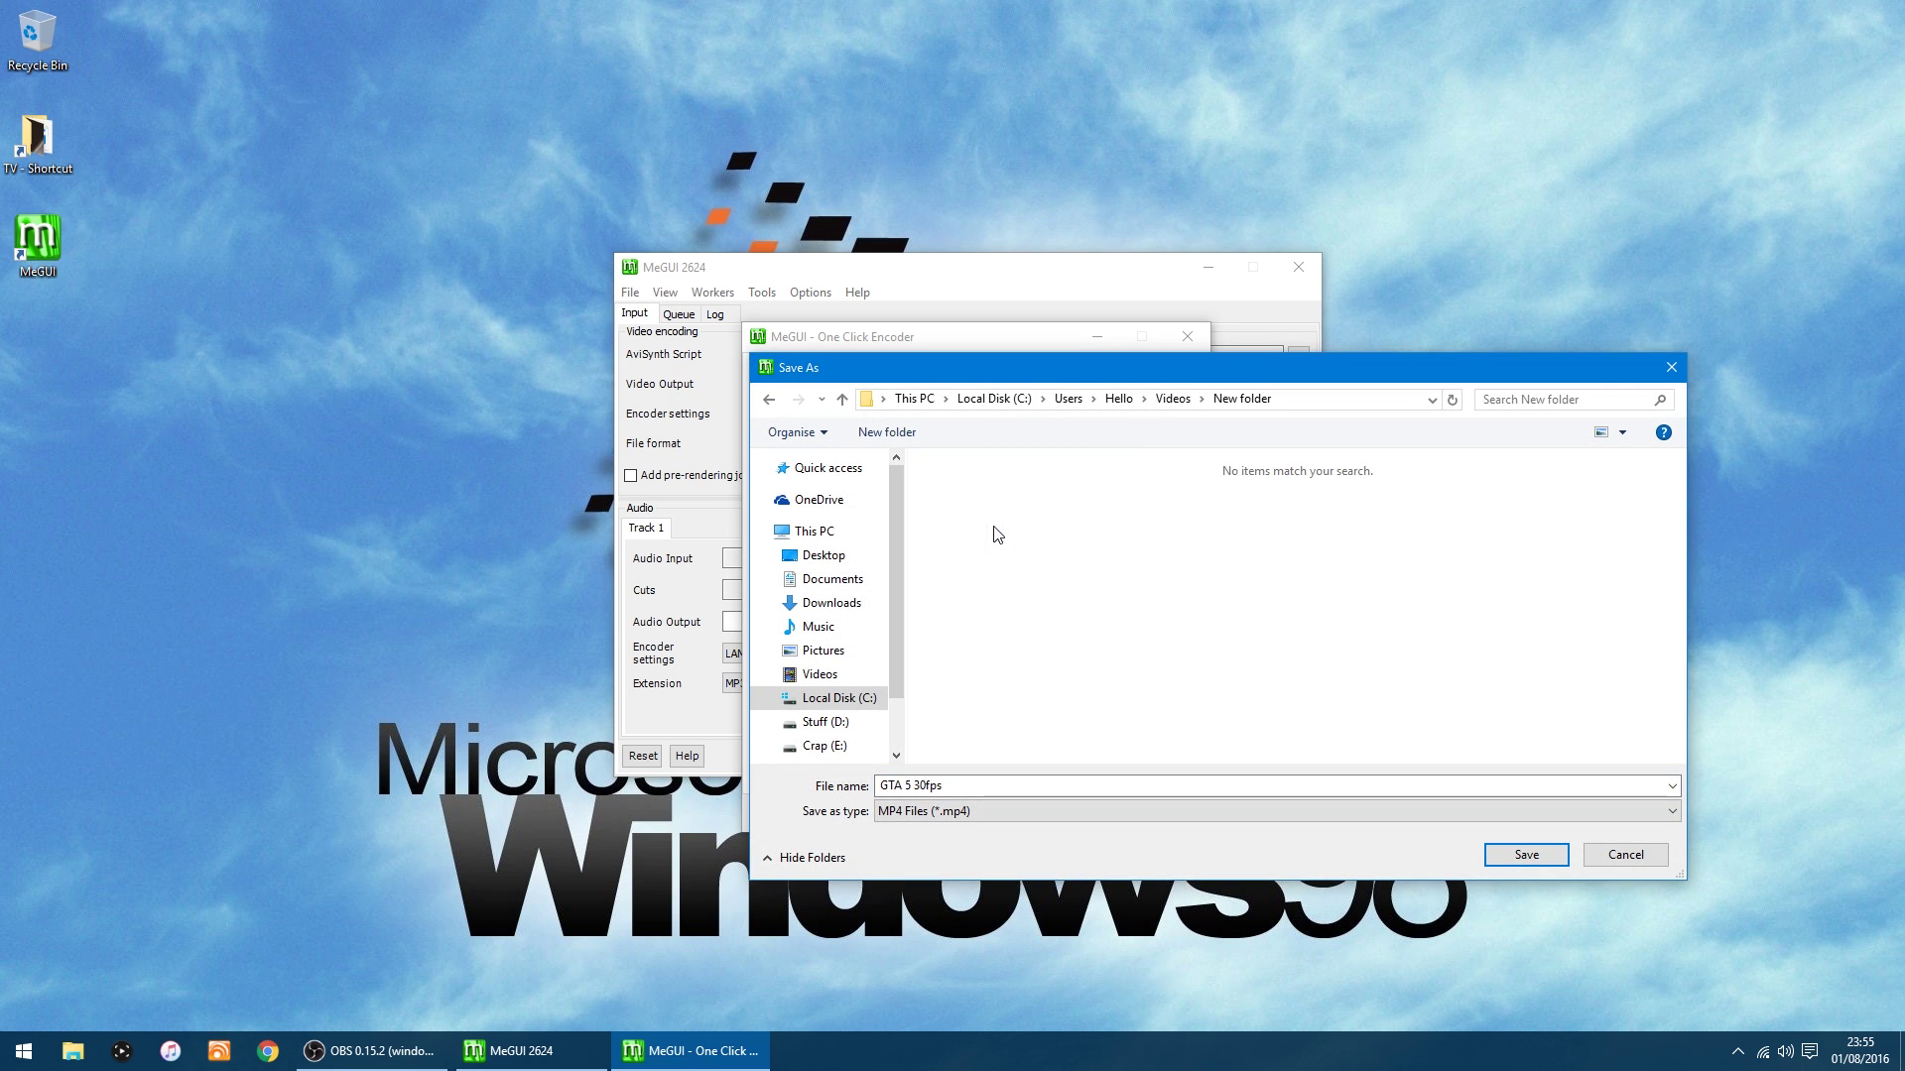
click(1526, 856)
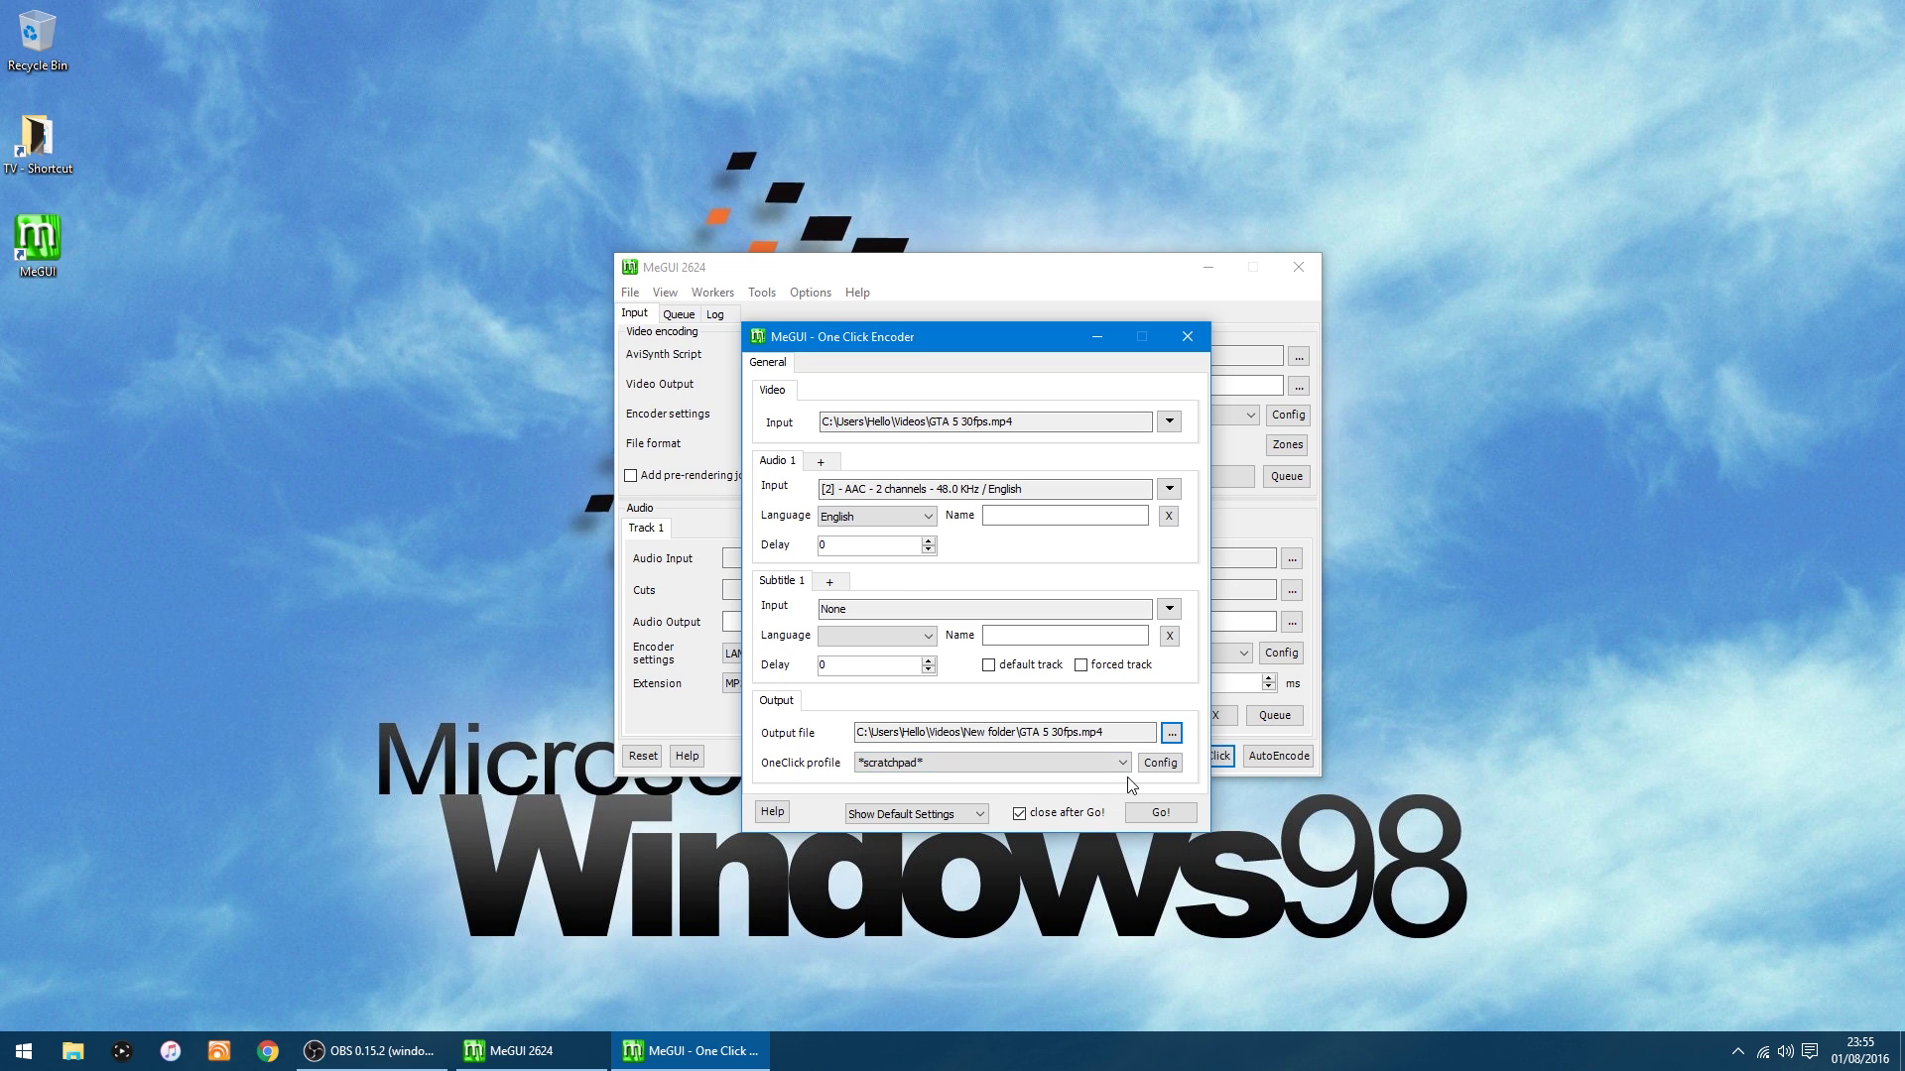
Start the GTA 5 30fps one-click job and let it encode to completion
click(1166, 814)
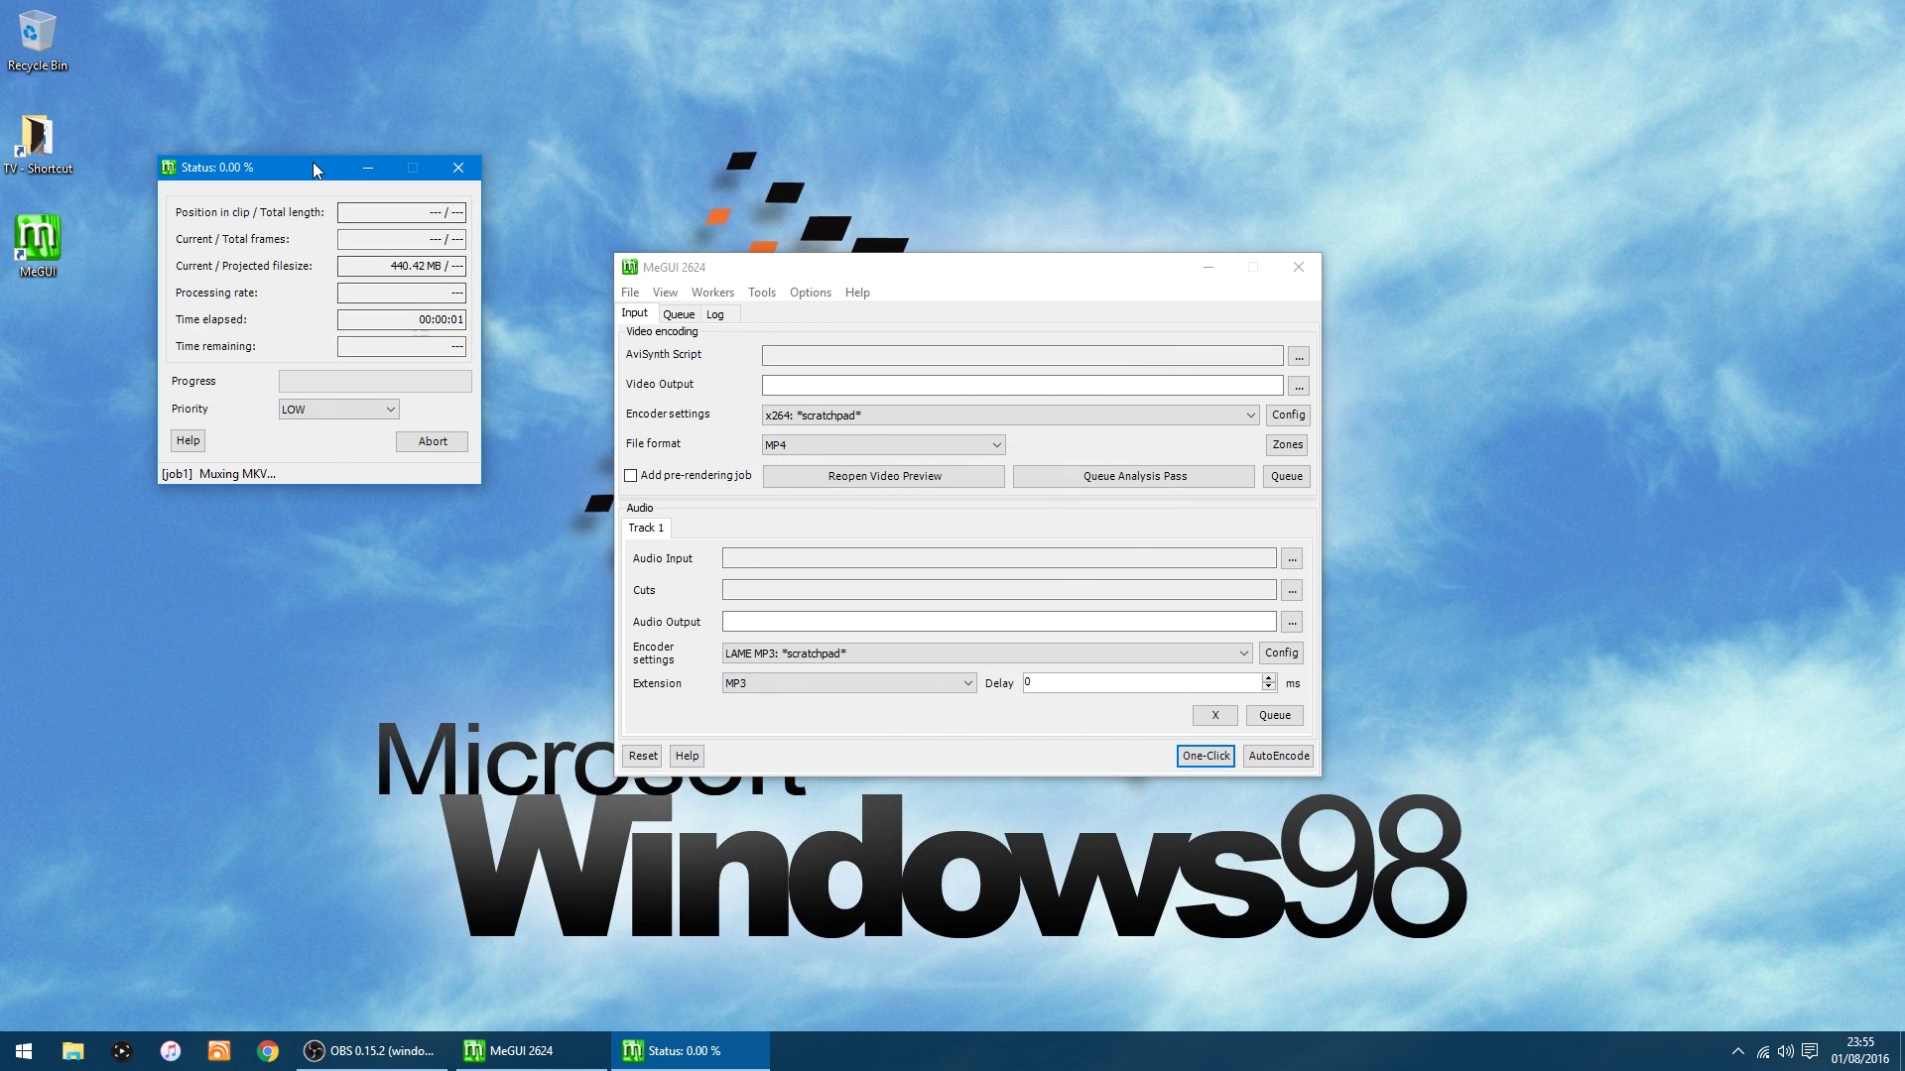
drag(301, 159, 408, 256)
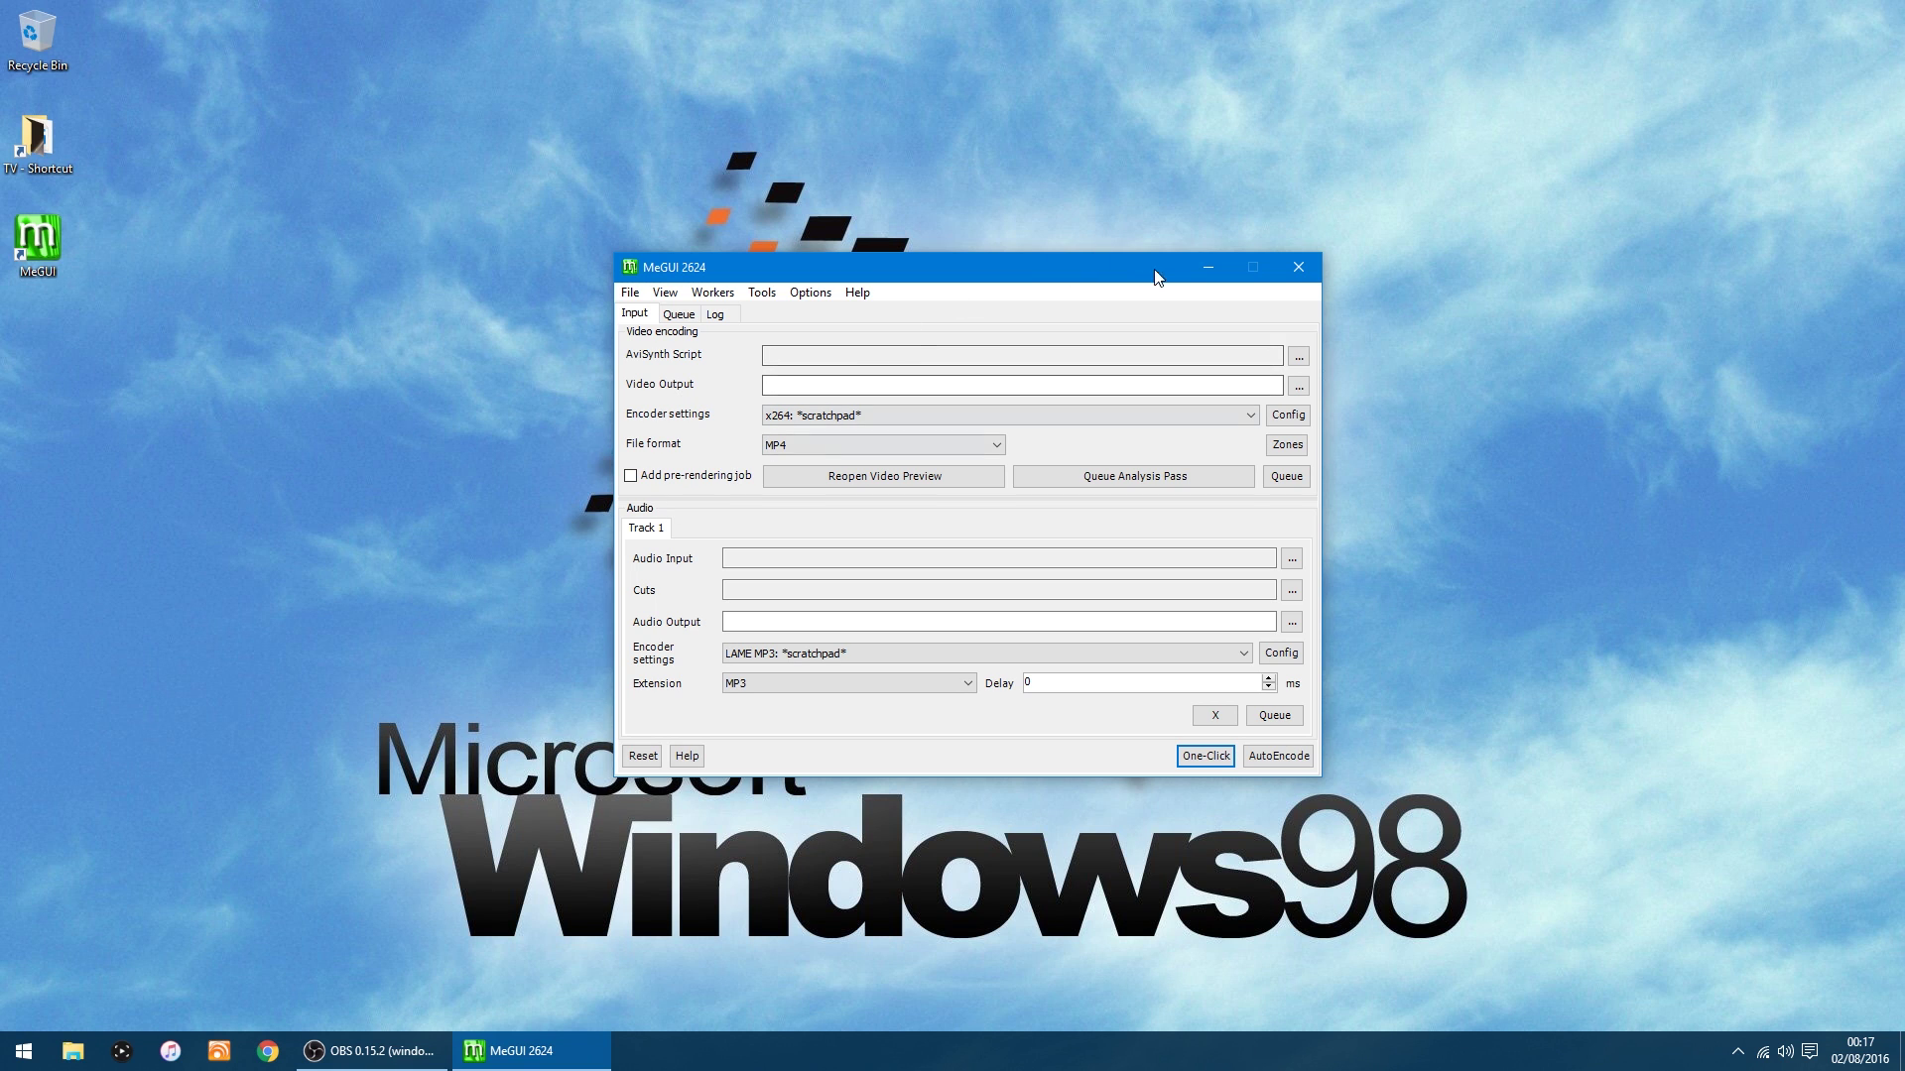
Confirm in File Explorer that New folder's encoded GTA 5 30fps video runs at 59 fps
click(1208, 267)
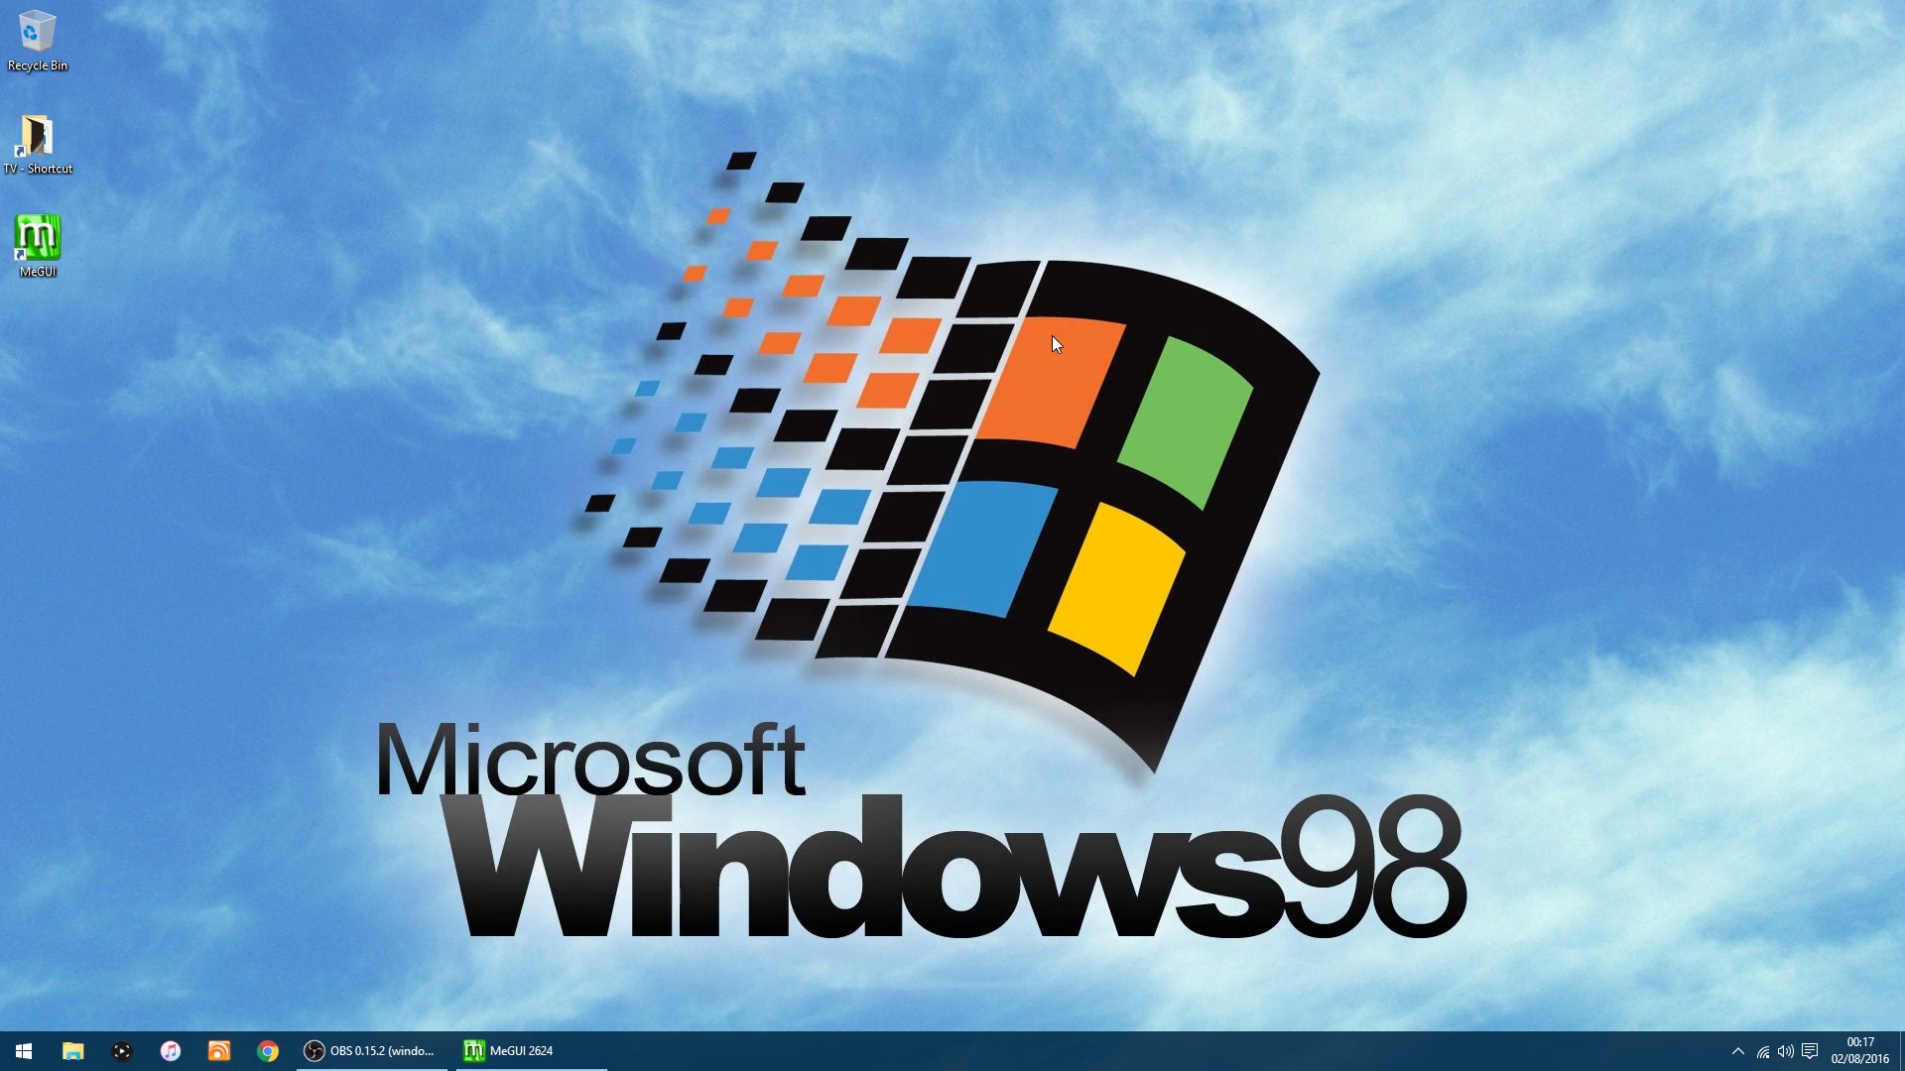
click(77, 1051)
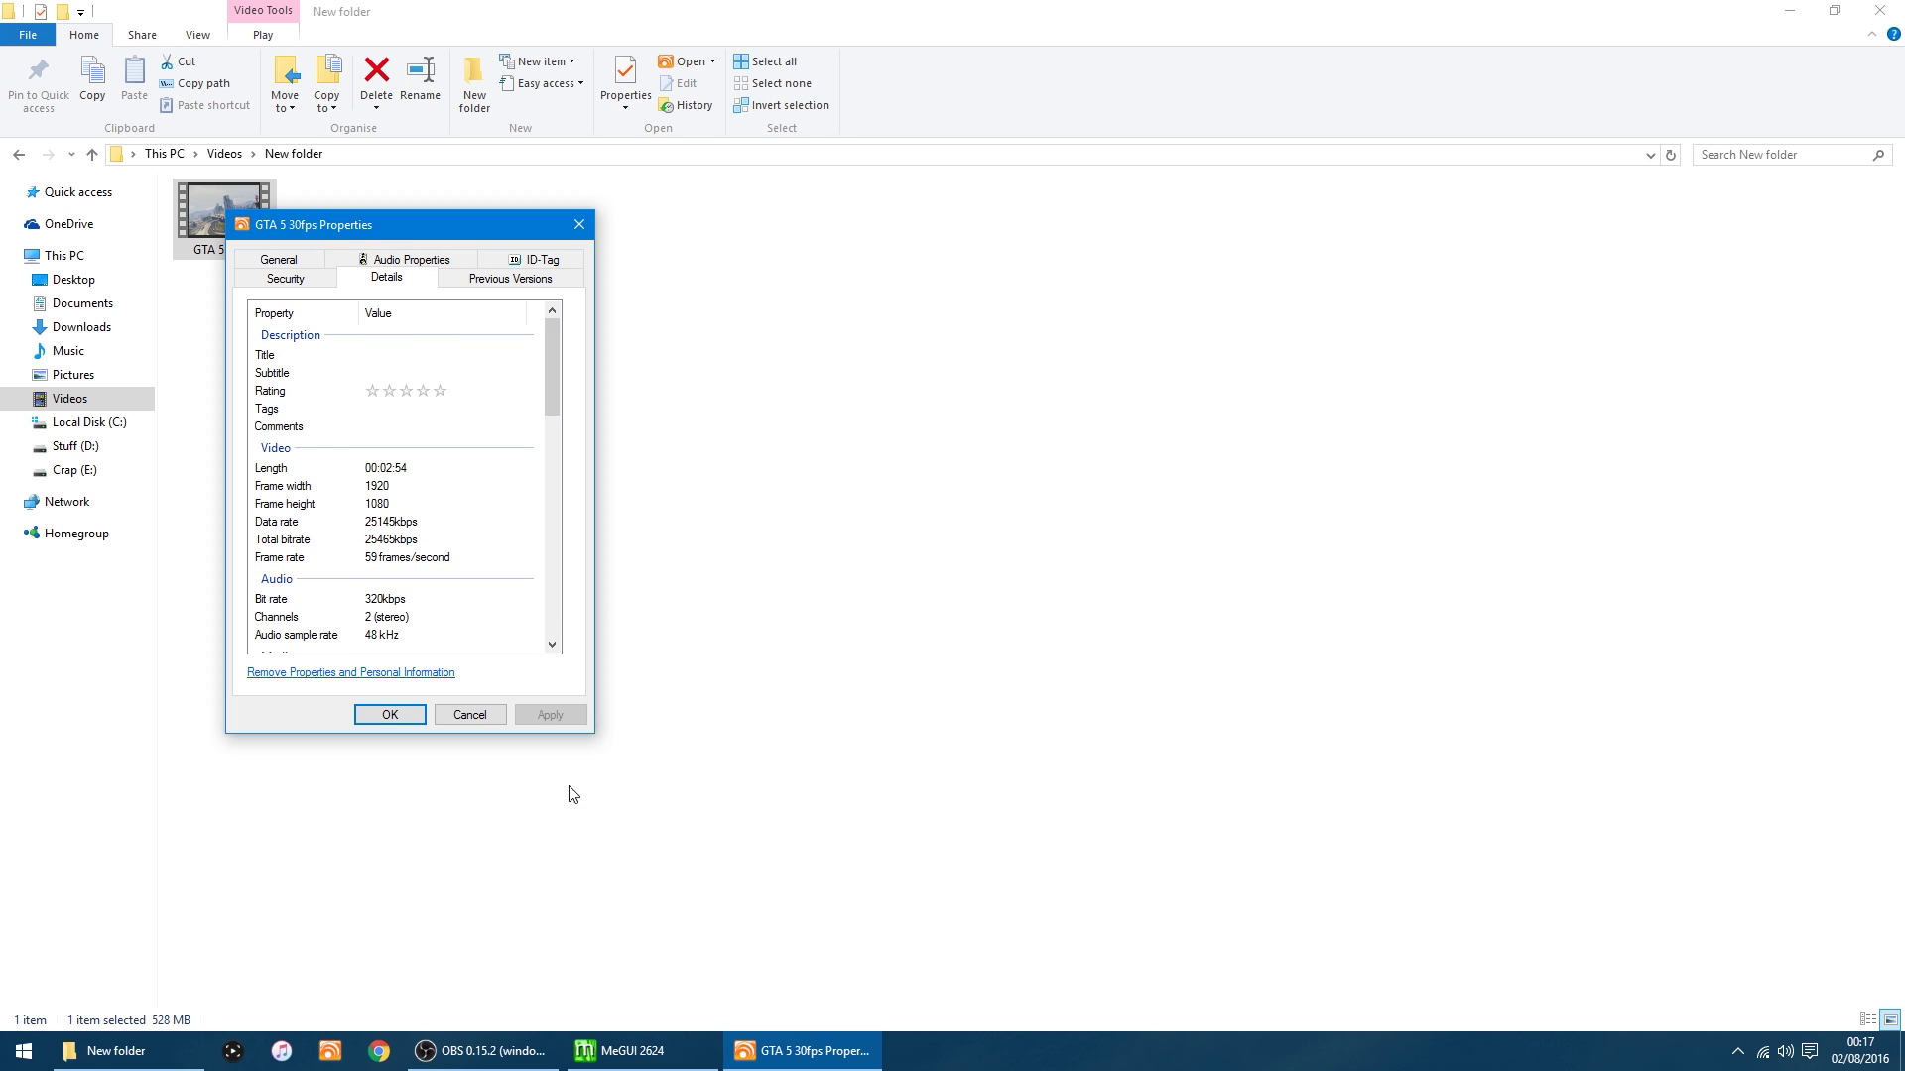
click(472, 716)
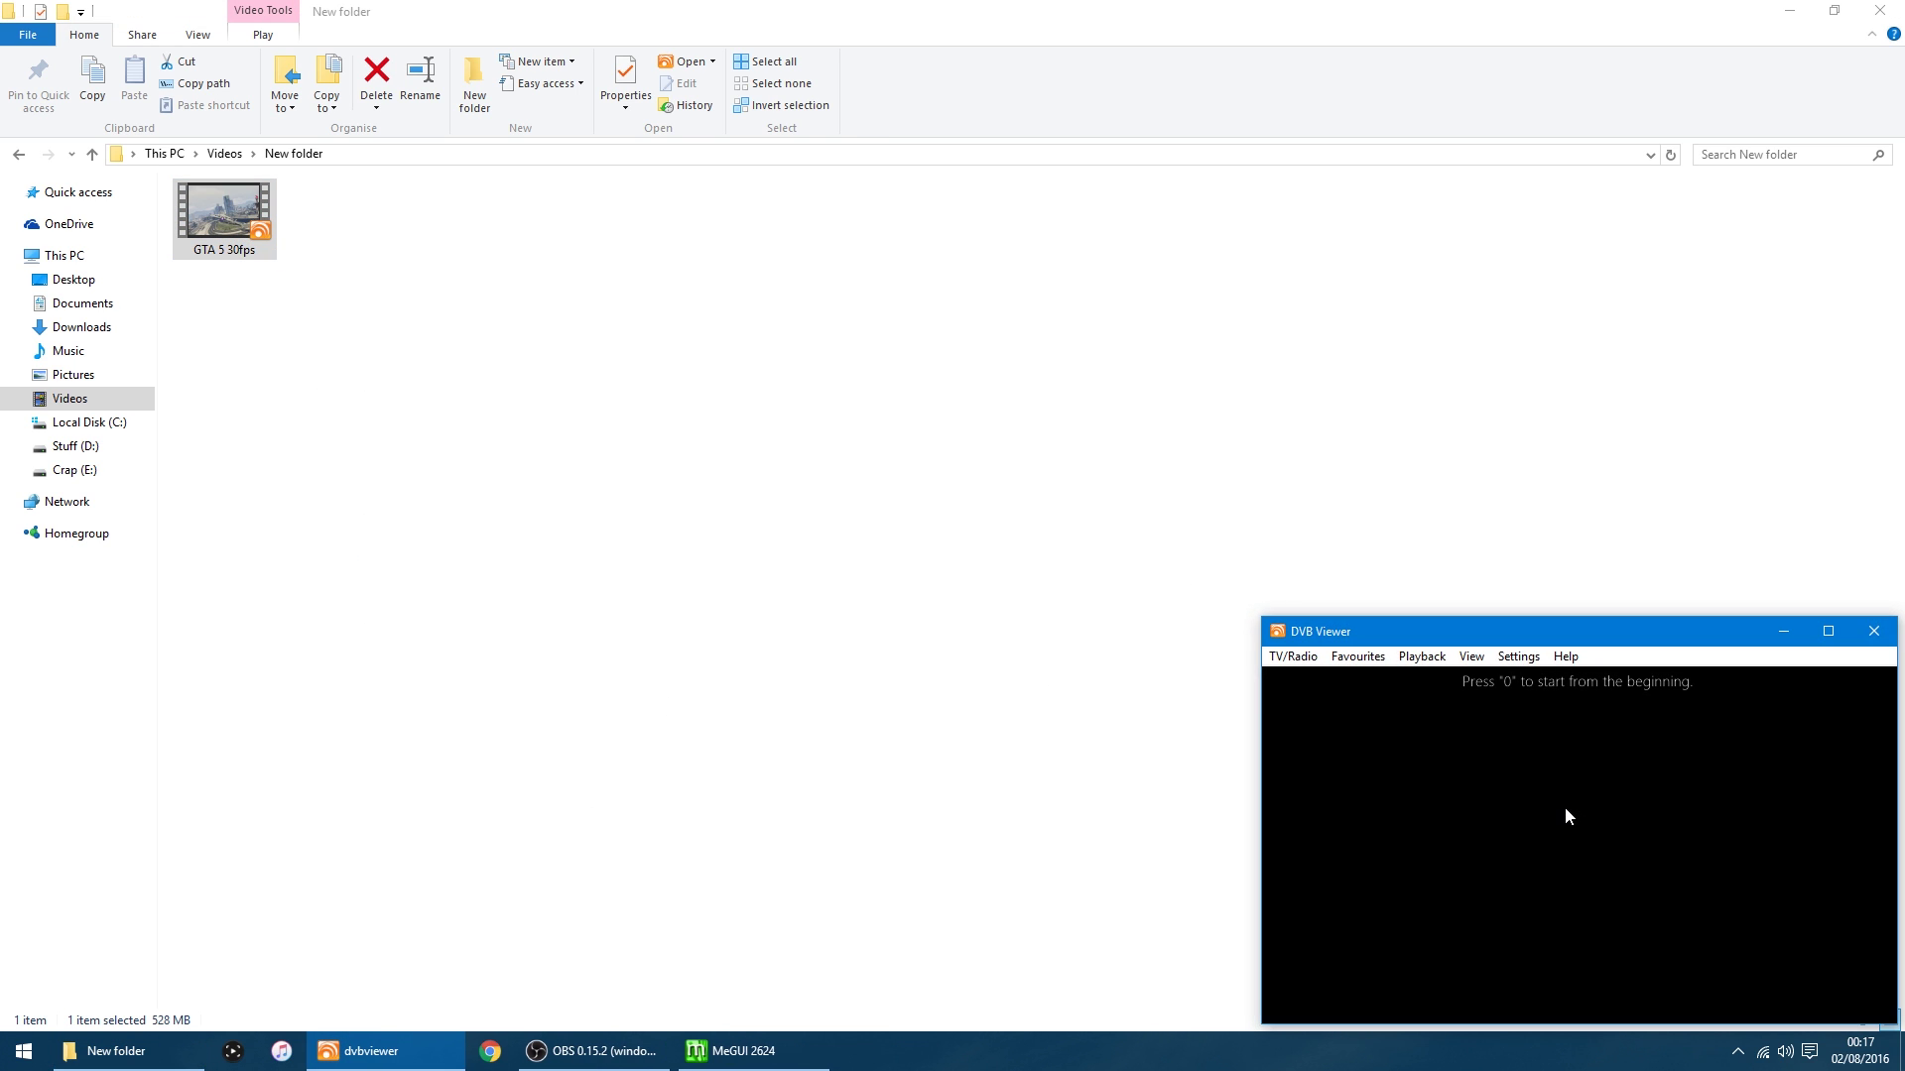
Watch the encoded GTA flight footage full screen, then go back to windowed playback
double_click(1563, 806)
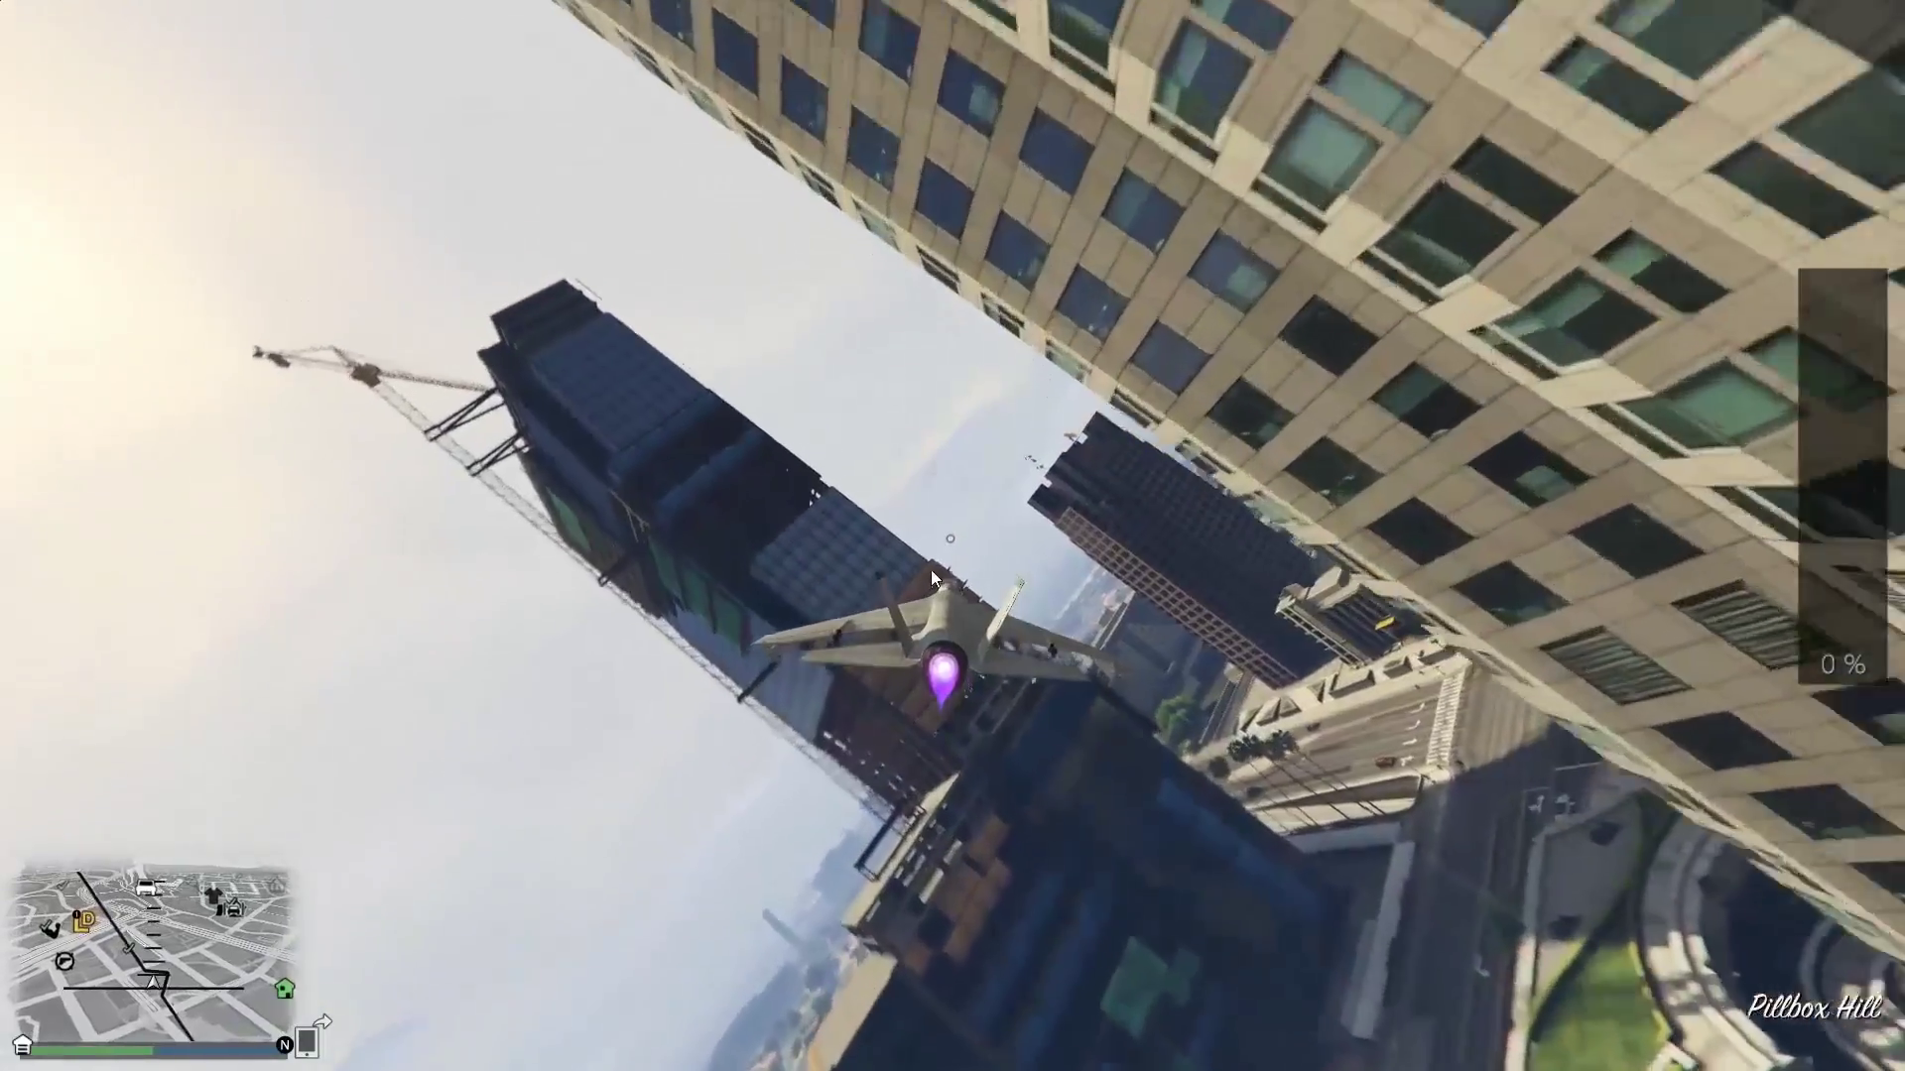
double_click(931, 569)
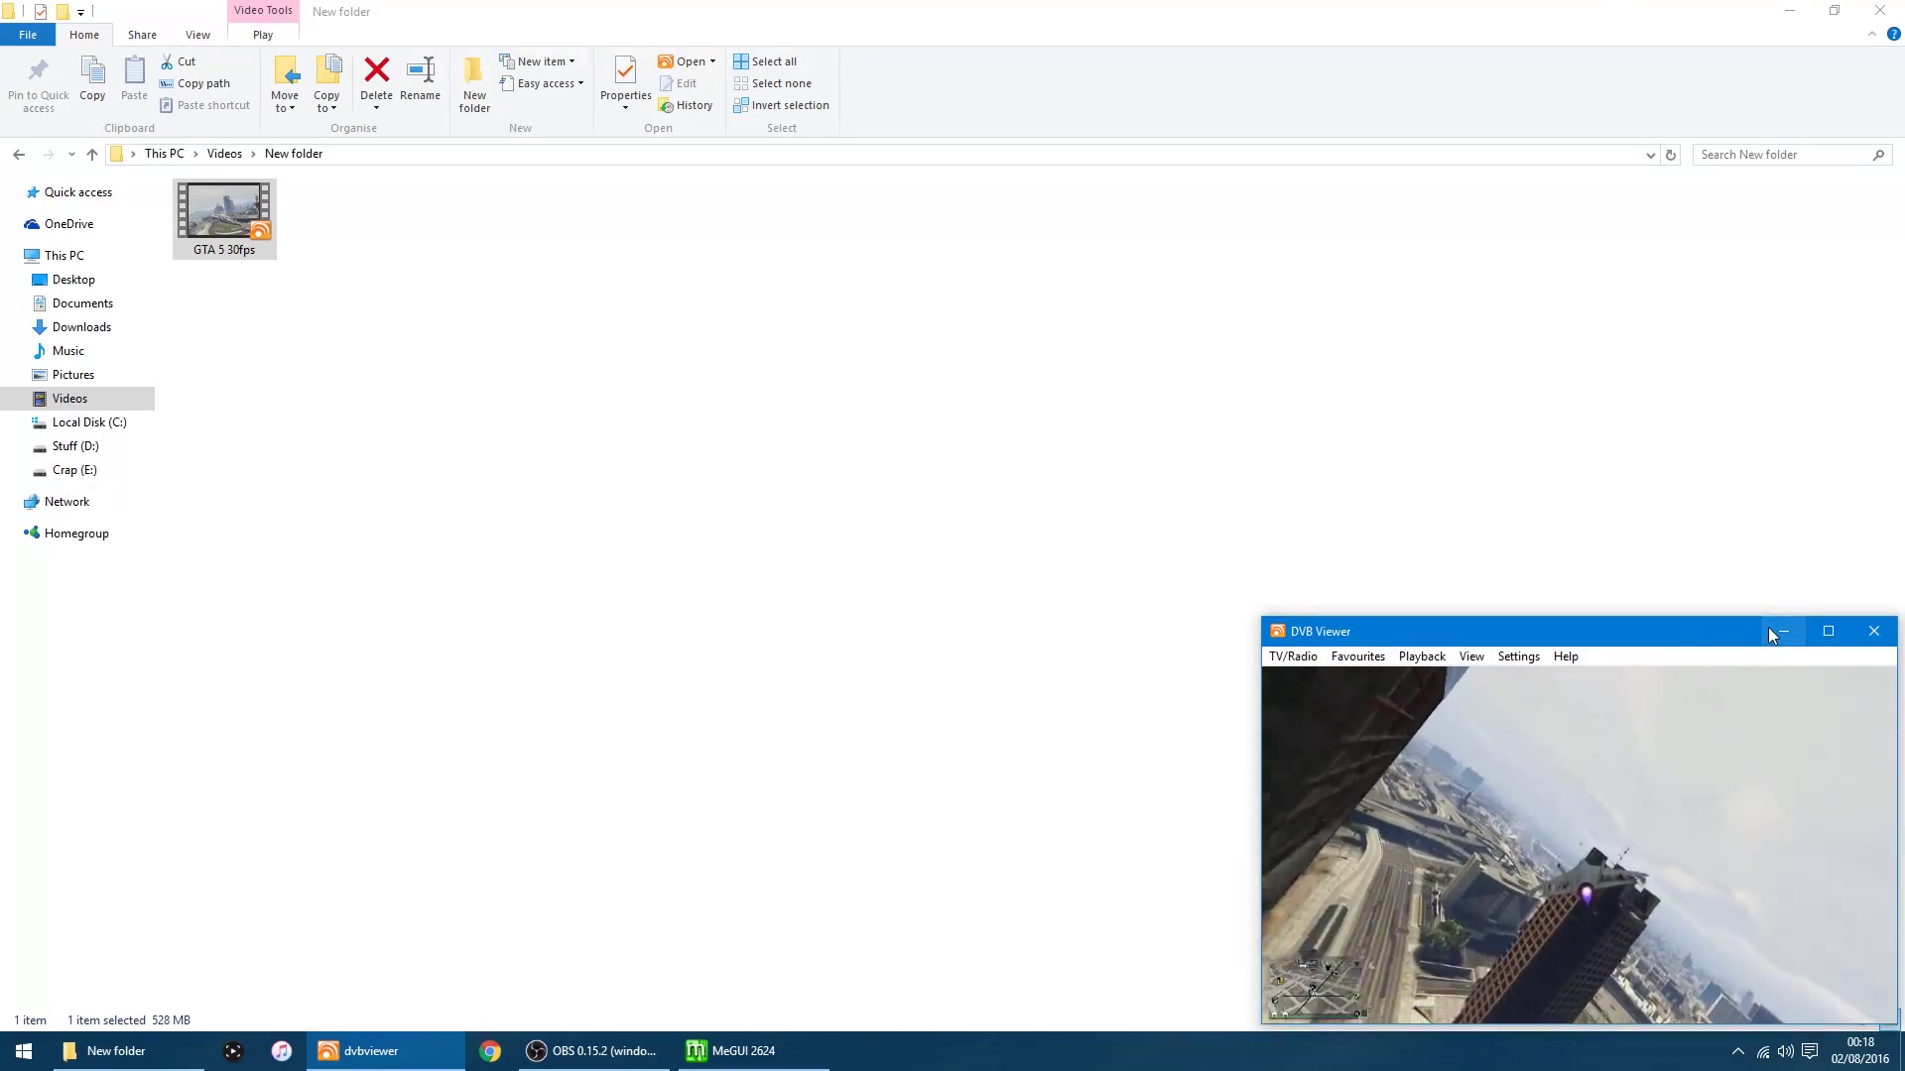